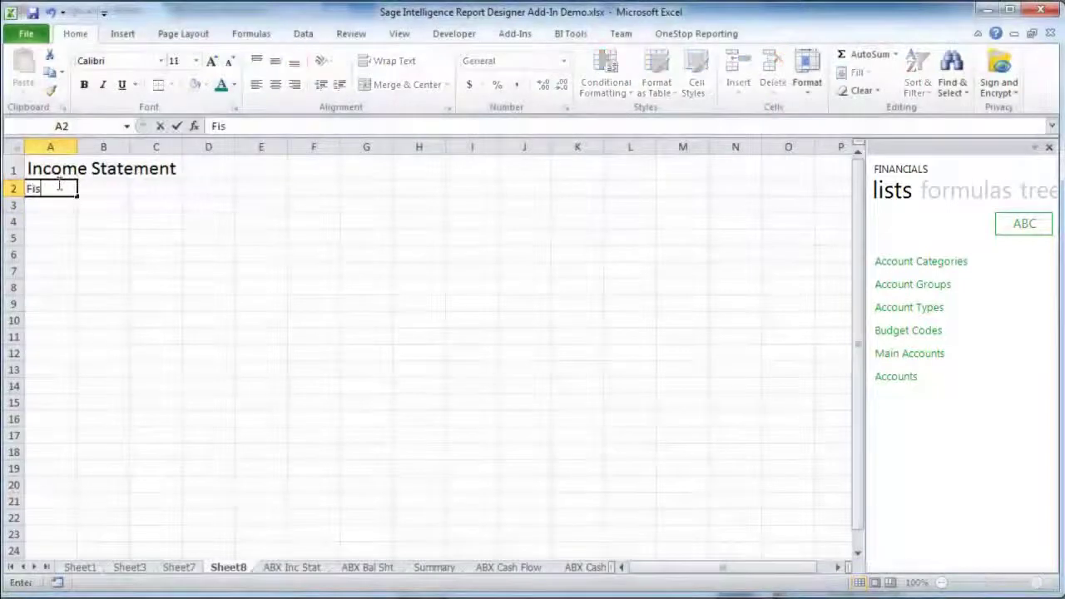
Finish the "Fiscal Year" label in A2 and enter 2010 in B2
key(Tab)
text(2)
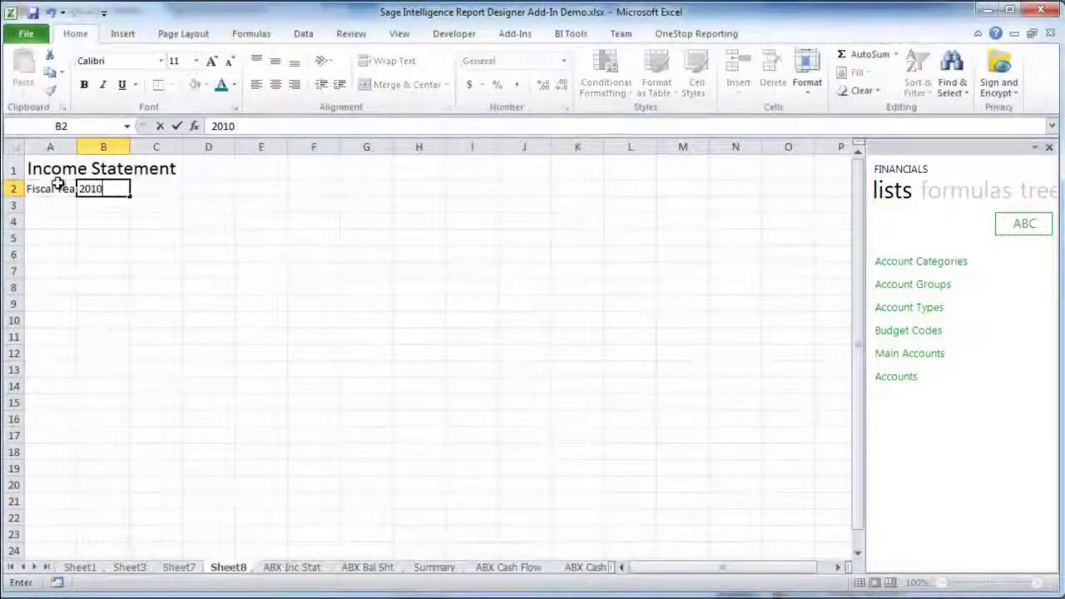
text(010)
Enlarge the font of the Fiscal Year label and its value by two sizes, and widen column A to fit
drag(57, 183, 103, 190)
click(211, 60)
click(212, 61)
drag(77, 147, 96, 143)
click(103, 244)
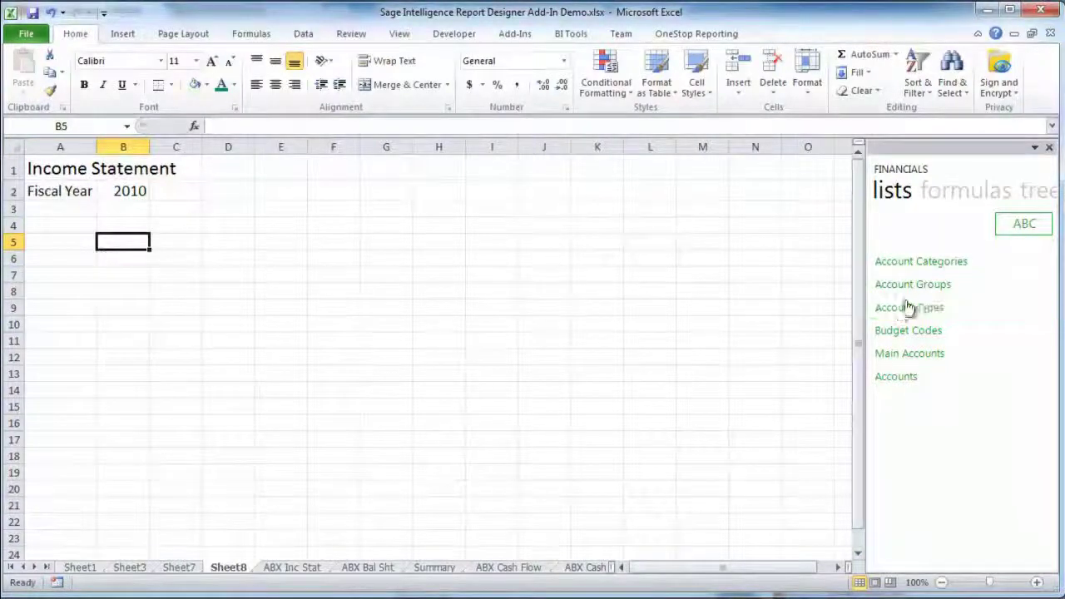
Insert the Account Types list with its headers at B4 and delete rows 5 to 14 so it starts at Net Sales
drag(909, 307, 142, 233)
drag(14, 242, 14, 390)
right_click(12, 381)
click(51, 269)
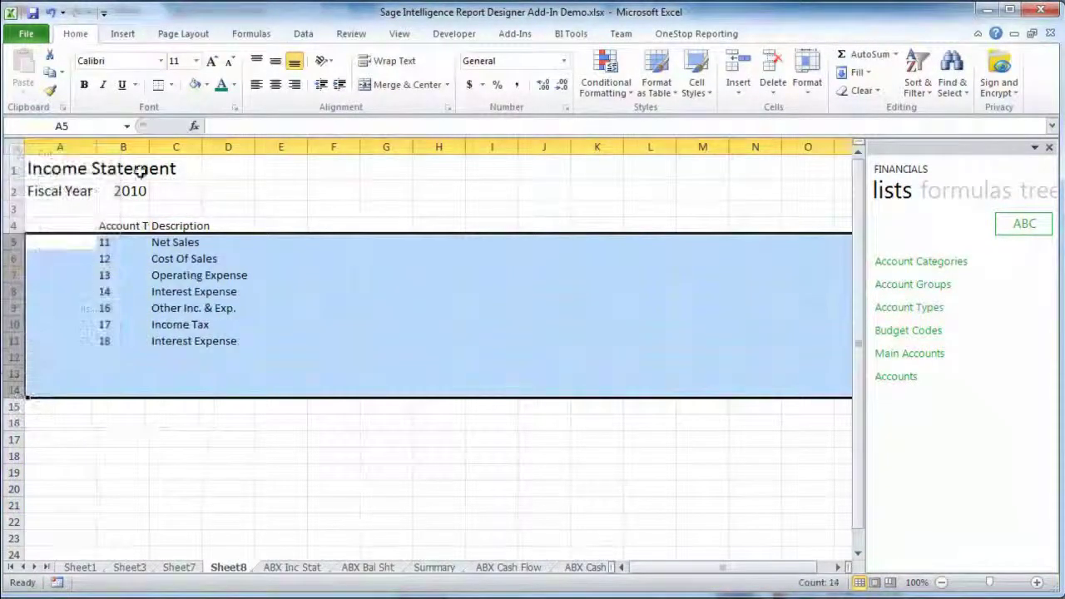
Widen columns B and C to fit the account type codes and descriptions
drag(149, 146, 305, 148)
click(312, 304)
Enter "January" in D3 and period 1 in D4, and centre both cells
click(319, 210)
text(j)
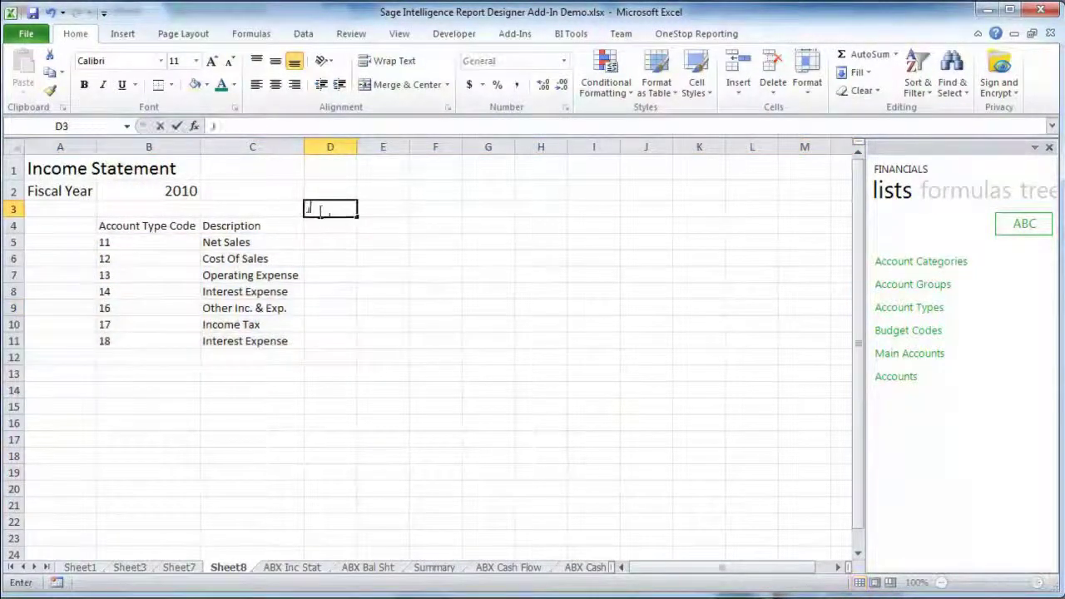
text(anuary)
key(Return)
text(1)
drag(325, 209, 327, 217)
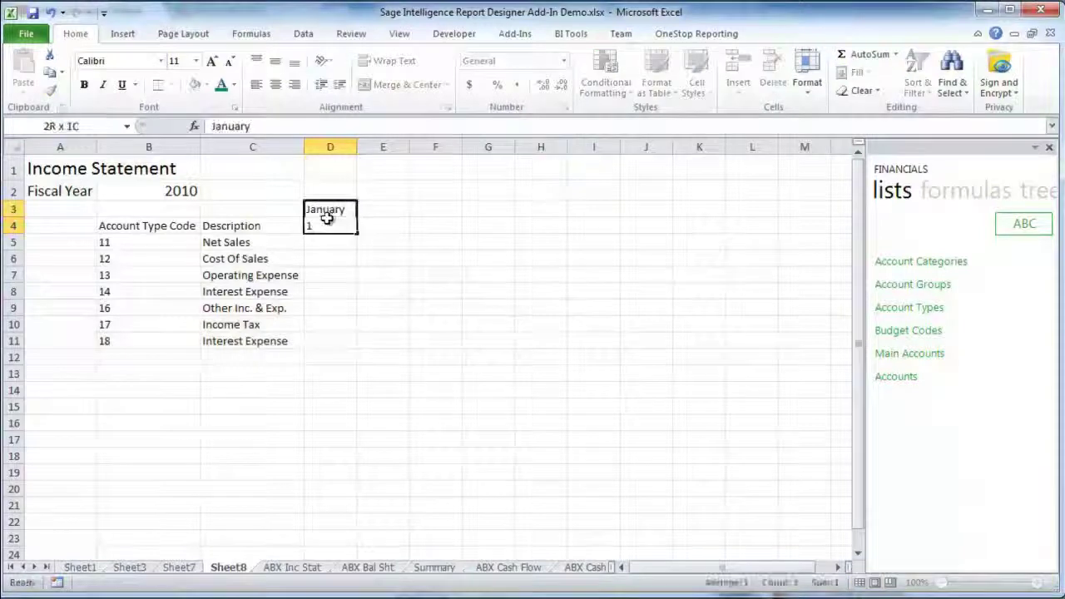
click(275, 84)
Fill the entire sheet with a white background
click(9, 147)
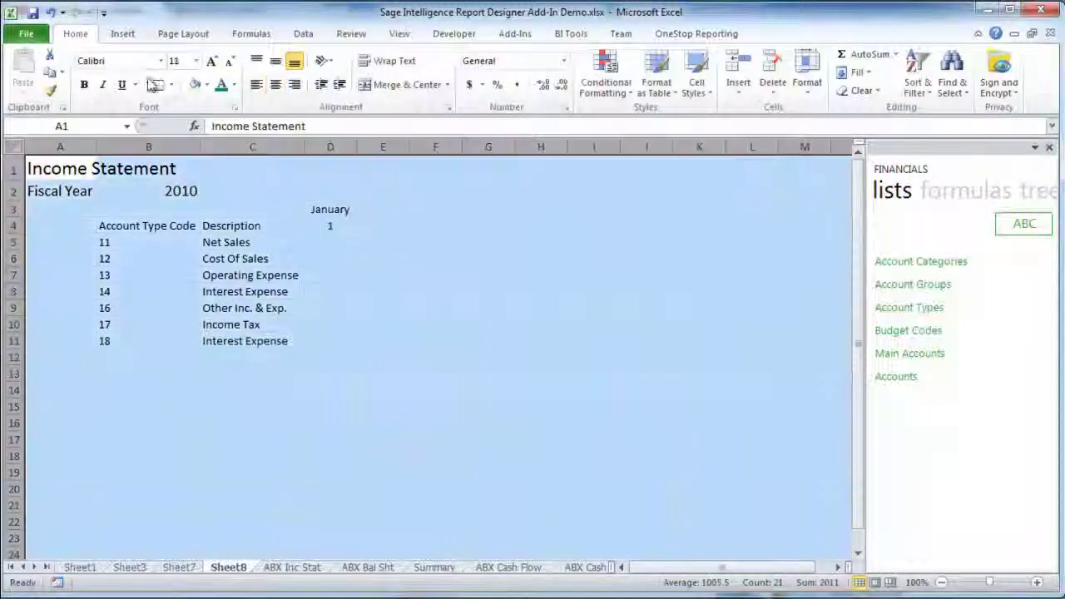
click(204, 84)
click(200, 117)
click(252, 291)
Fill the January header cells D3:D4 with light green
drag(331, 208, 329, 226)
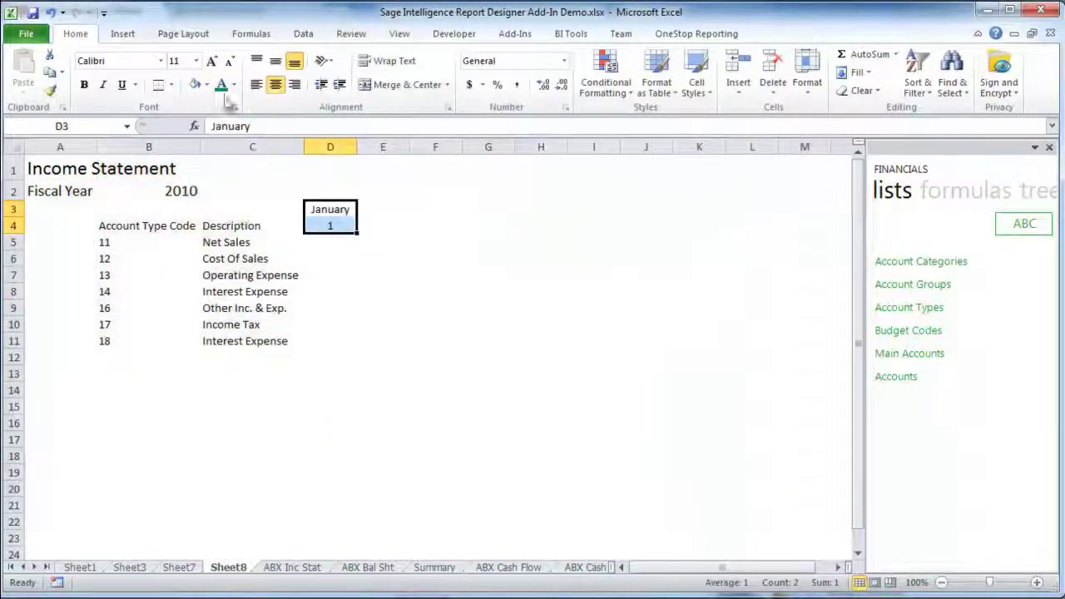
click(204, 84)
click(198, 231)
click(325, 288)
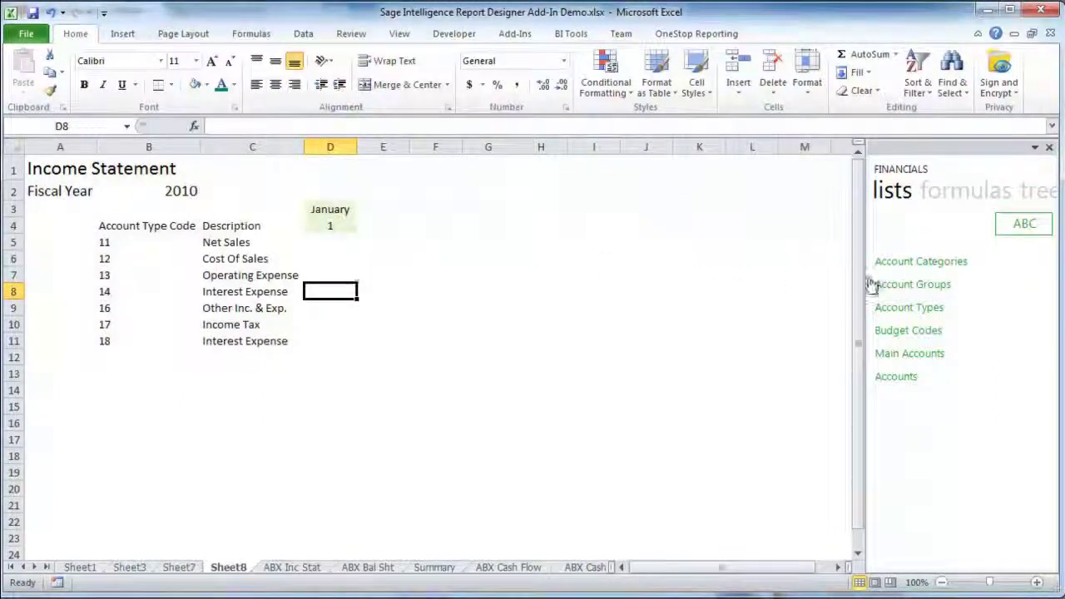
Insert the Actual formula in D5 for Net Sales, with Year linked to $B$2 and Period linked to D$4
drag(957, 279, 353, 240)
click(193, 127)
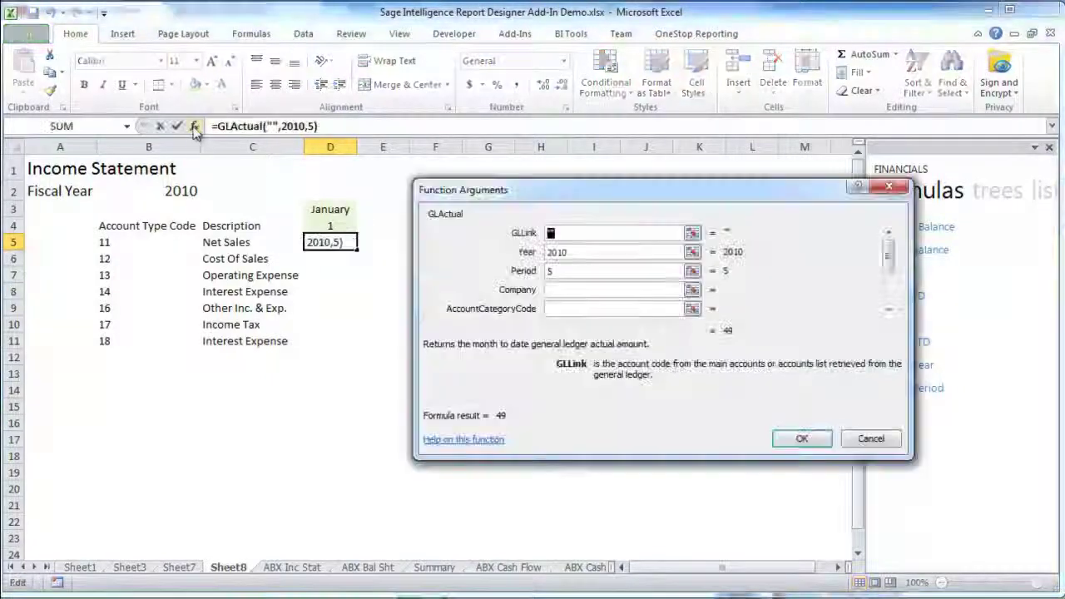
double_click(577, 252)
click(185, 193)
key(F4)
double_click(555, 272)
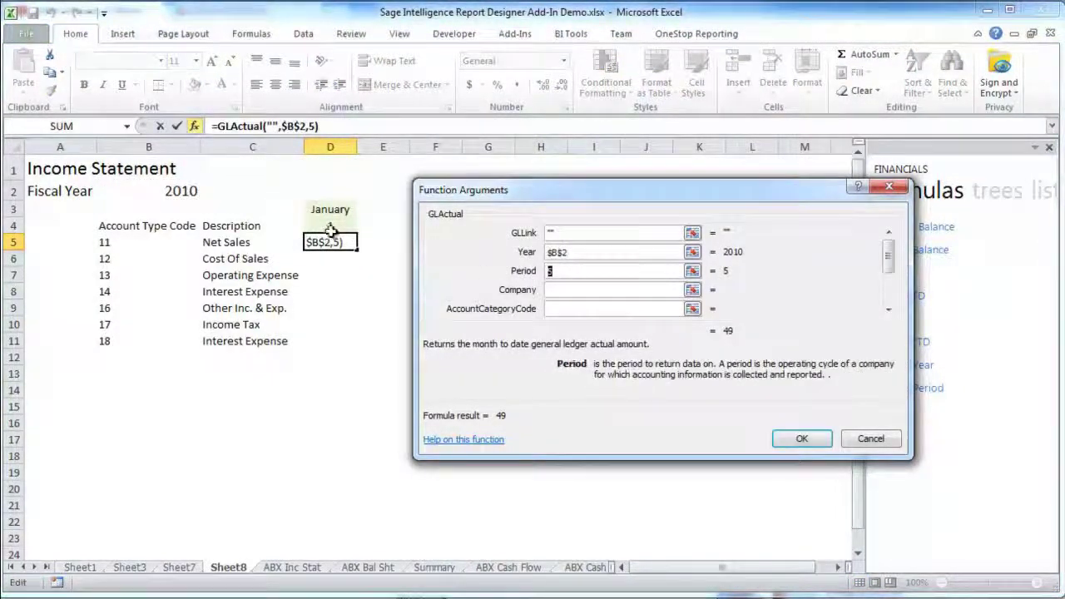
click(331, 225)
key(F4)
Link the formula's AccountTypeCode to $B5 and copy it down the January column to D11
key(Tab)
key(Tab)
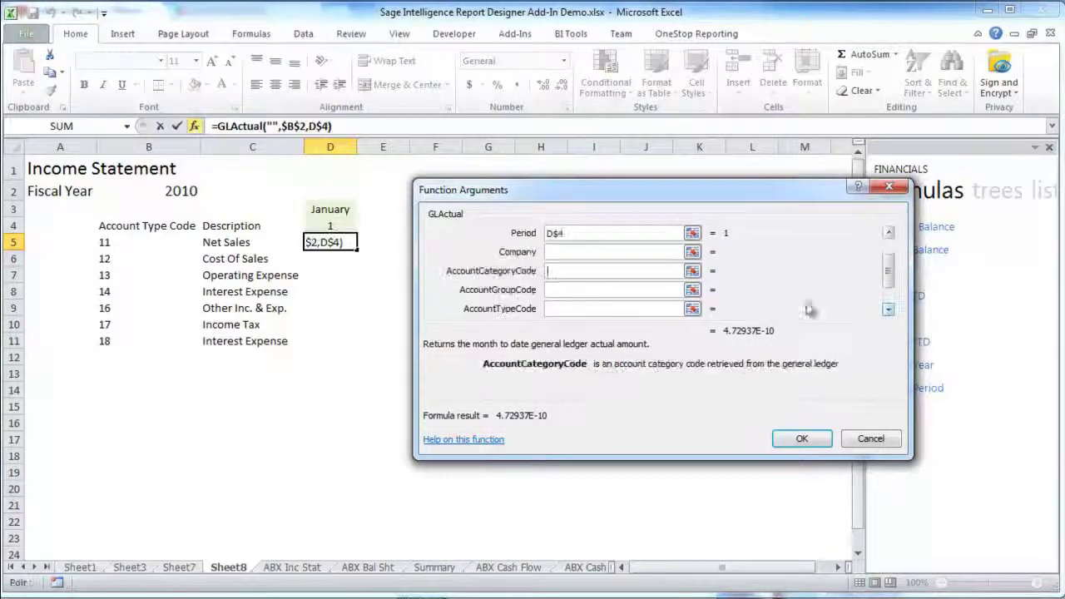
click(576, 309)
click(121, 242)
key(F4)
key(F4)
key(F4)
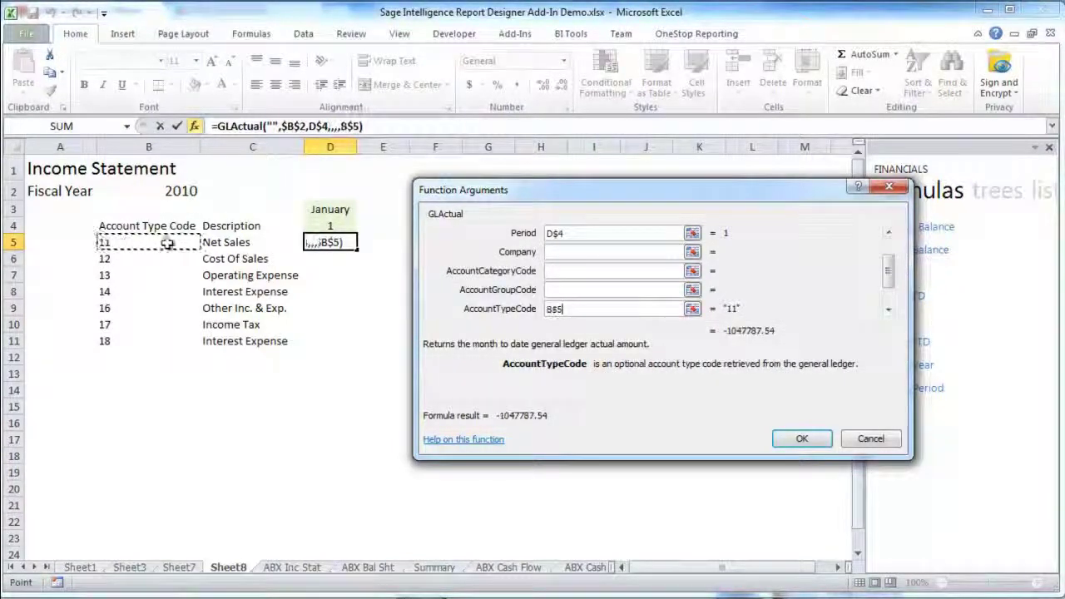
click(801, 438)
double_click(358, 249)
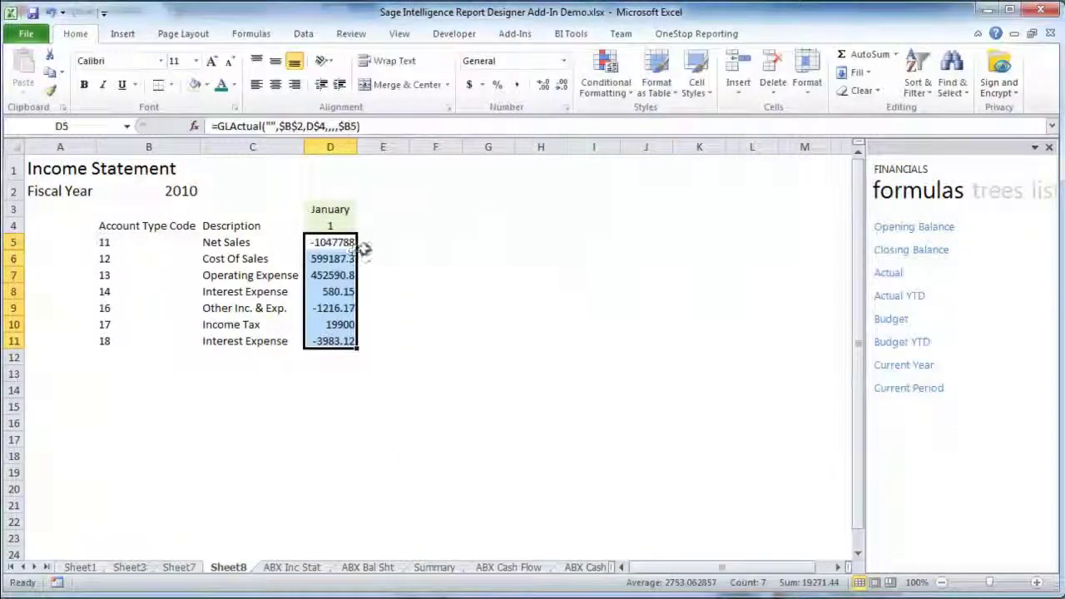
Insert two blank rows above the Operating Expense row
click(13, 274)
right_click(15, 276)
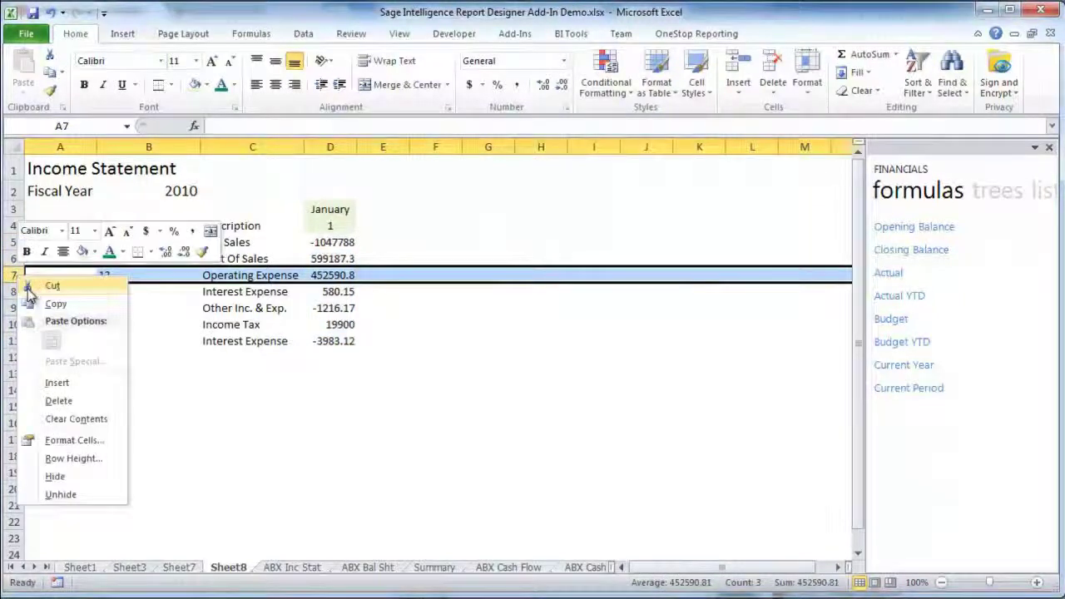
click(59, 383)
Enter the label "Gross Profit" in bold in C7
click(240, 277)
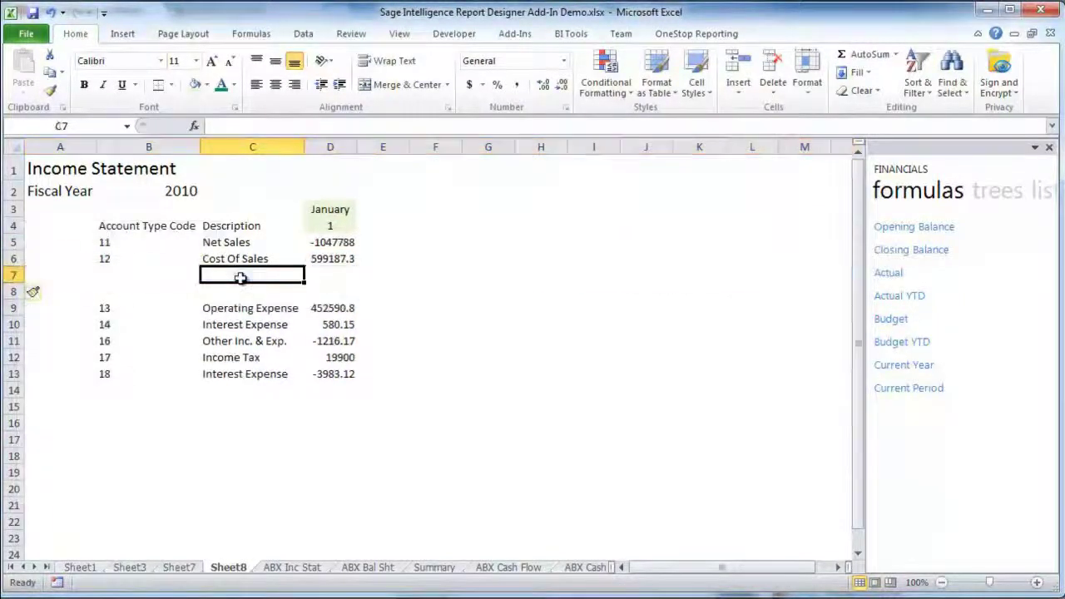
text(Gross Profi)
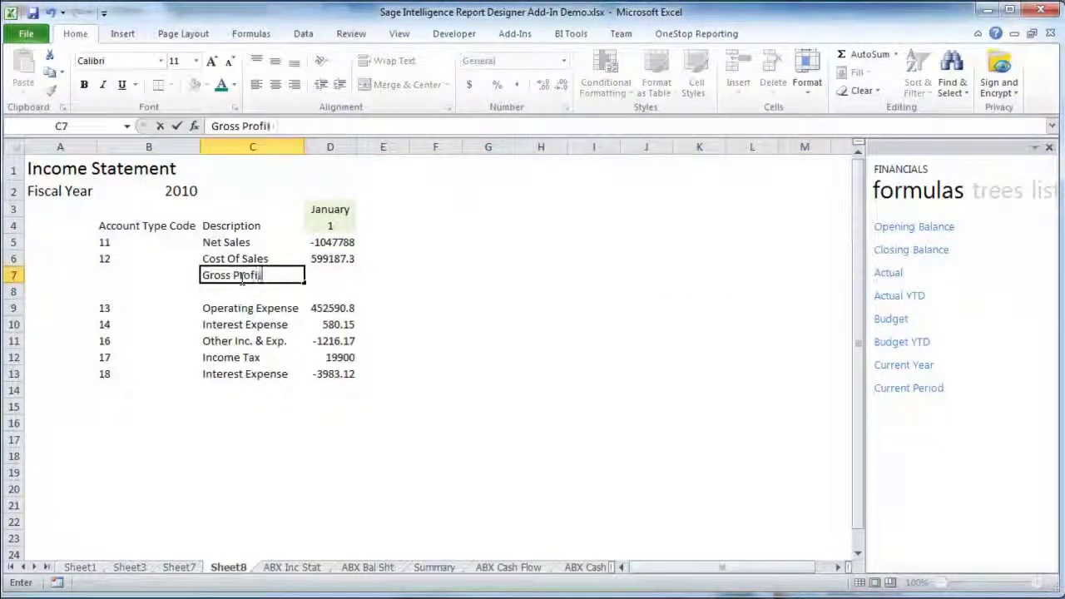
text(t)
key(ctrl+Return)
key(ctrl+b)
key(Tab)
Negate the Net Sales formula in D5 by adding a minus sign before GLActual
click(312, 246)
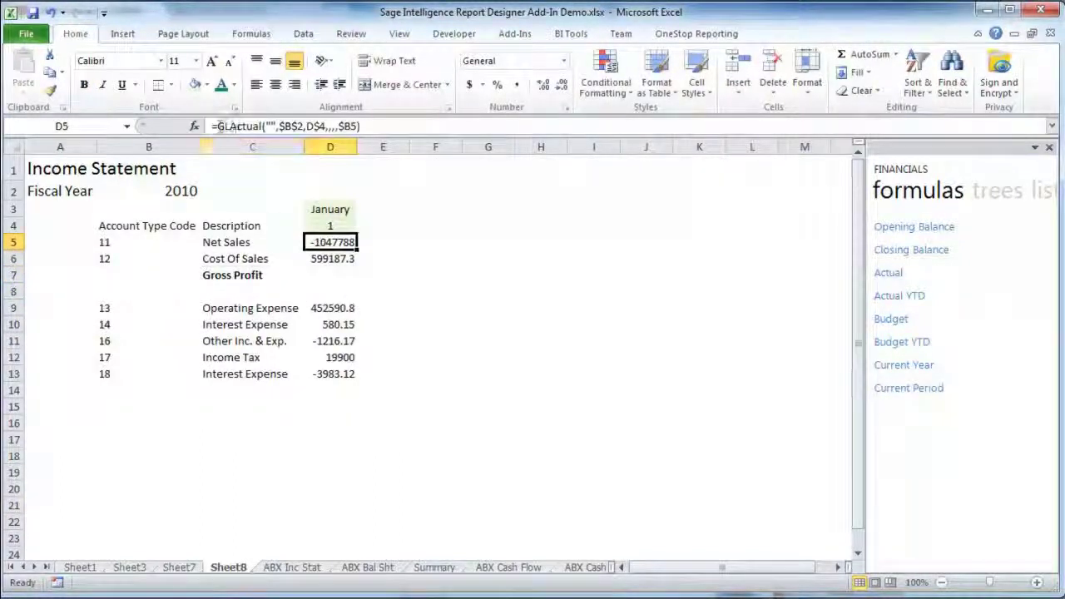
click(217, 126)
text(-)
key(Return)
Calculate Gross Profit in D7 with the formula =D5-D6, in bold
click(330, 275)
text(=)
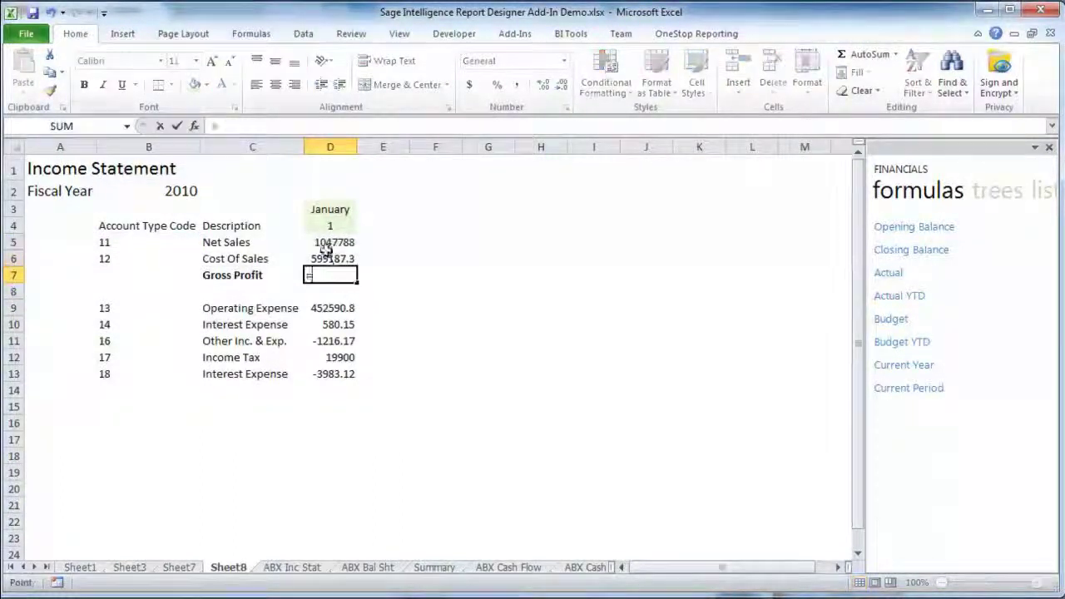
text(-)
click(331, 259)
key(Return)
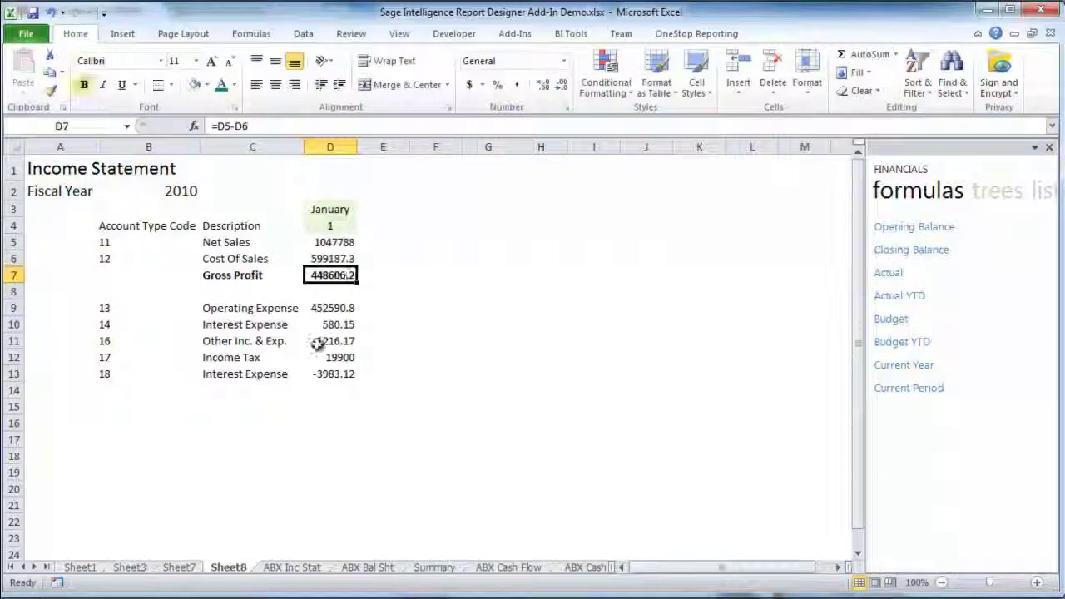
Sum the expenses D9:D13 in D14 and label the row "Total Expenses" in bold in C14
drag(329, 307, 328, 389)
click(857, 57)
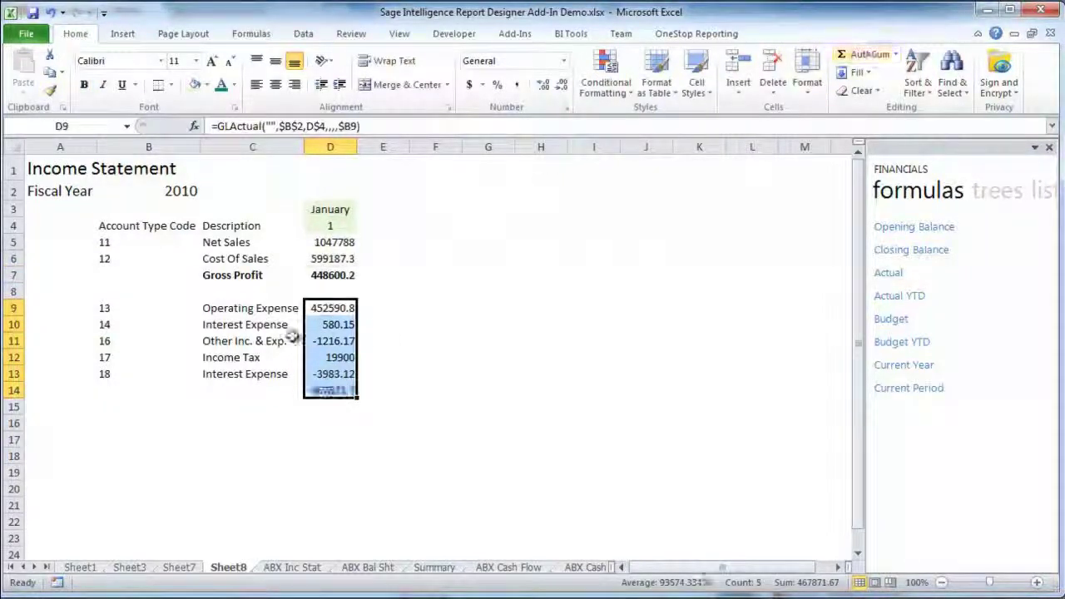
click(275, 392)
text(Total E)
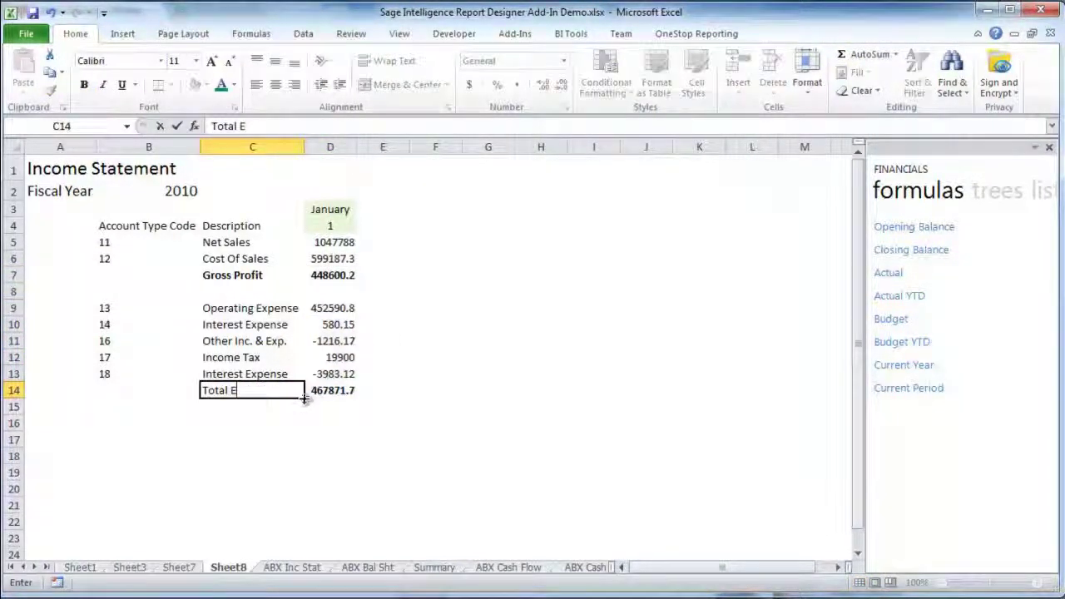
text(xpenses)
key(Return)
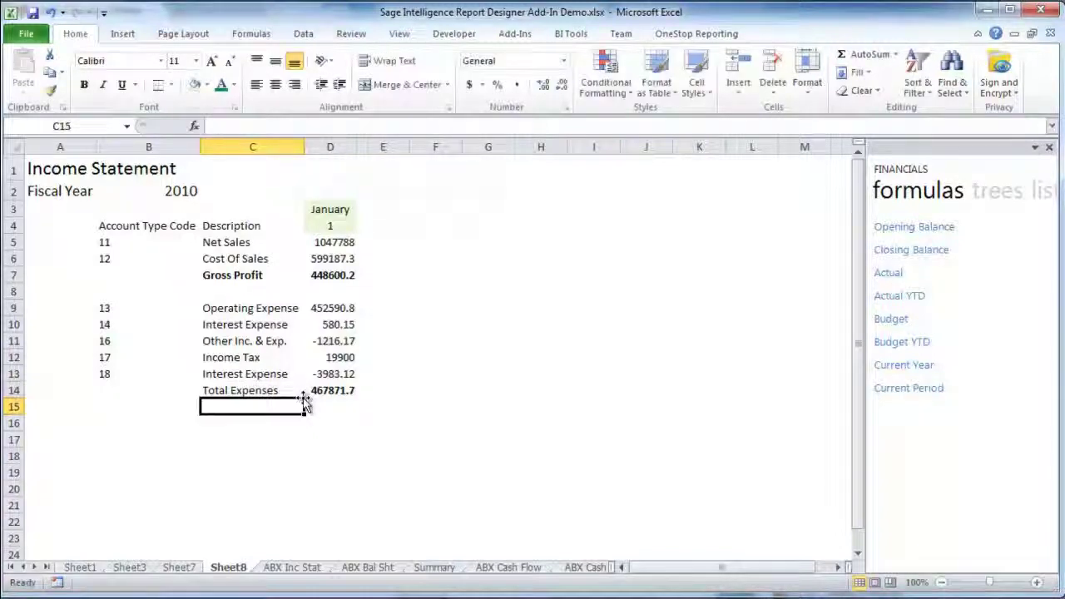
click(300, 390)
key(ctrl+b)
Enter the label "Net Profit" in bold in C16
click(249, 422)
text(Net Pr)
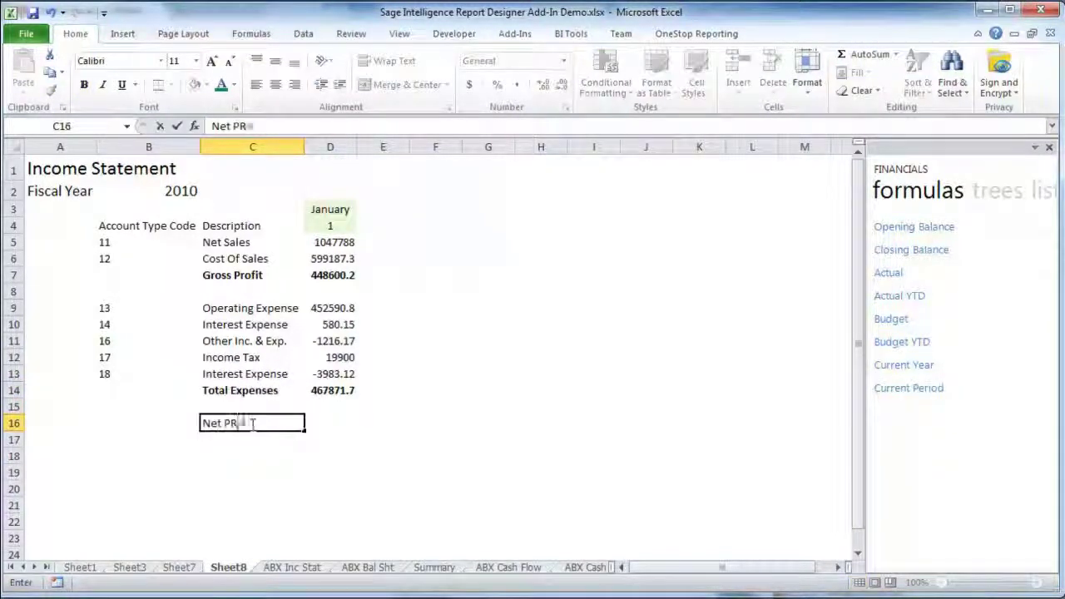
text(ofit)
key(Return)
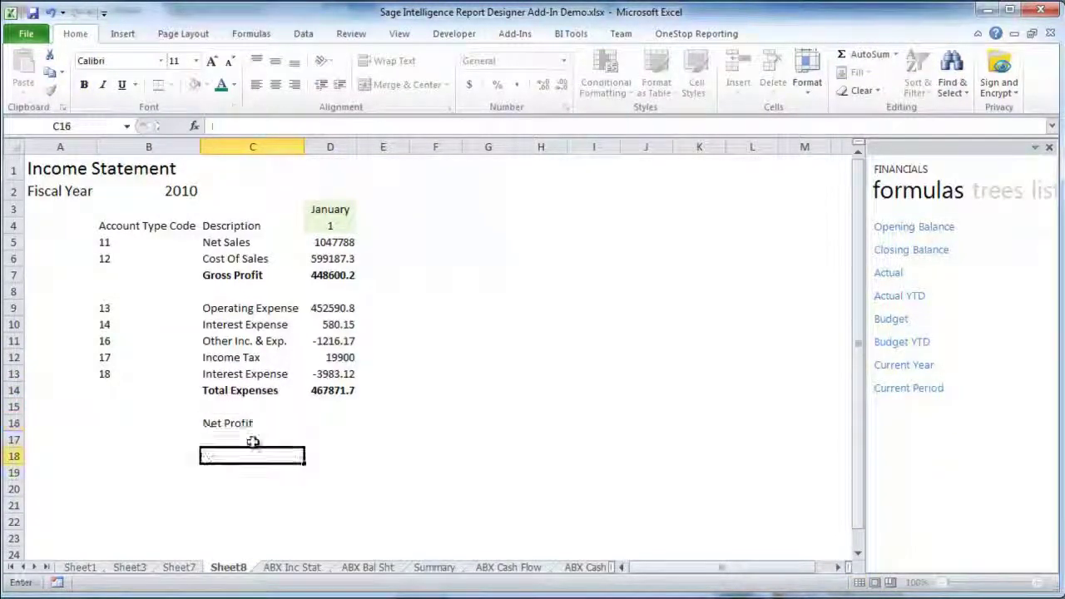
click(297, 421)
key(ctrl+b)
Calculate Net Profit in D16 with the formula =D7-D14
click(337, 422)
text(=)
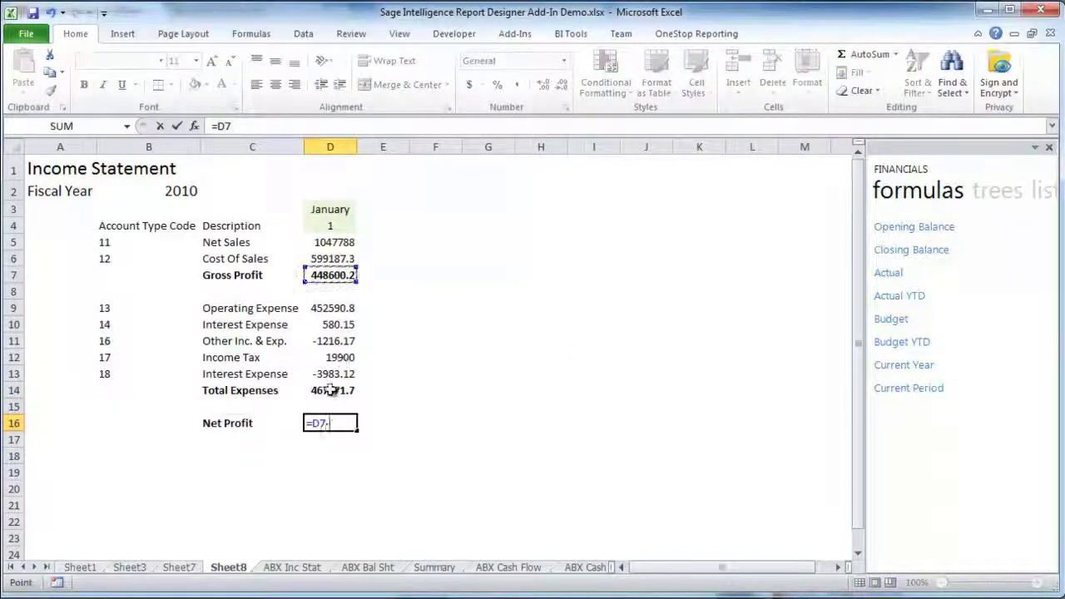
click(331, 391)
key(Return)
key(Up)
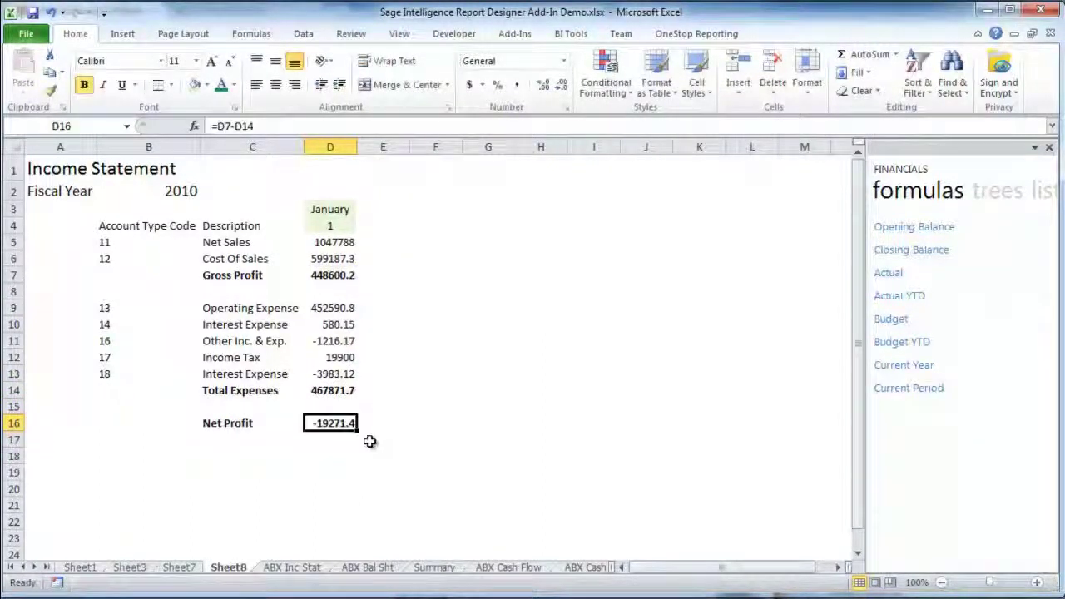
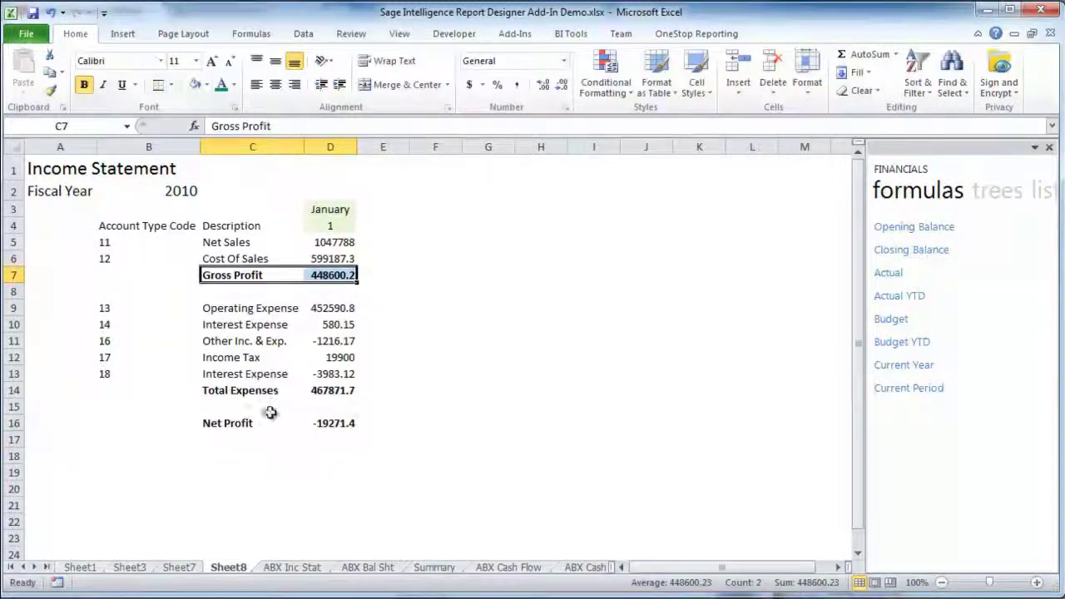
Add top and bottom borders to the Gross Profit, Total Expenses and Net Profit rows in columns C:D, with a heavier bottom border under Net Profit
click(171, 89)
drag(216, 422, 330, 423)
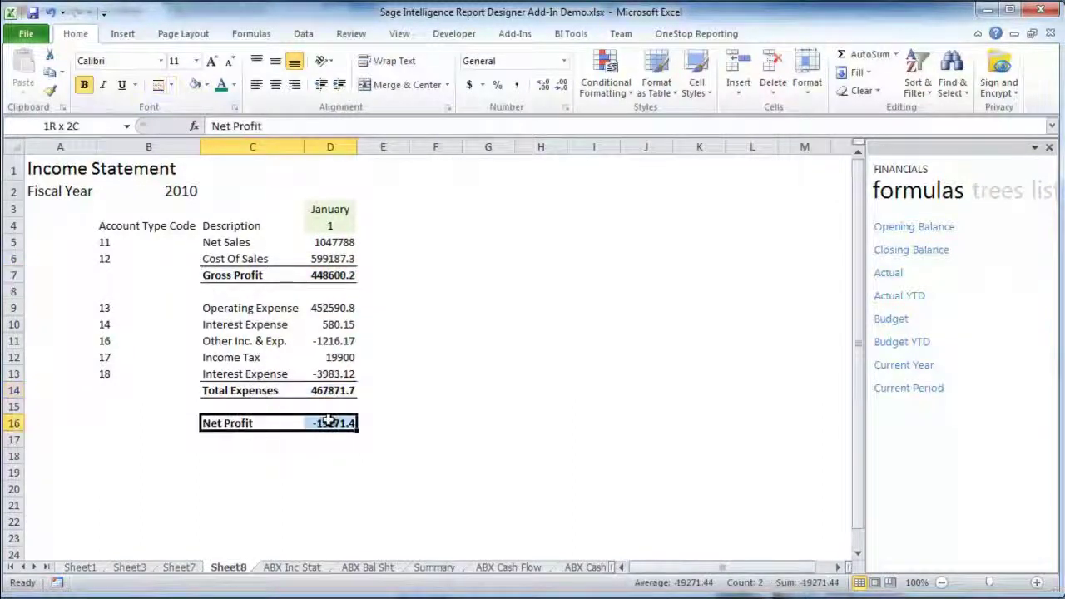
click(171, 85)
click(207, 336)
click(396, 387)
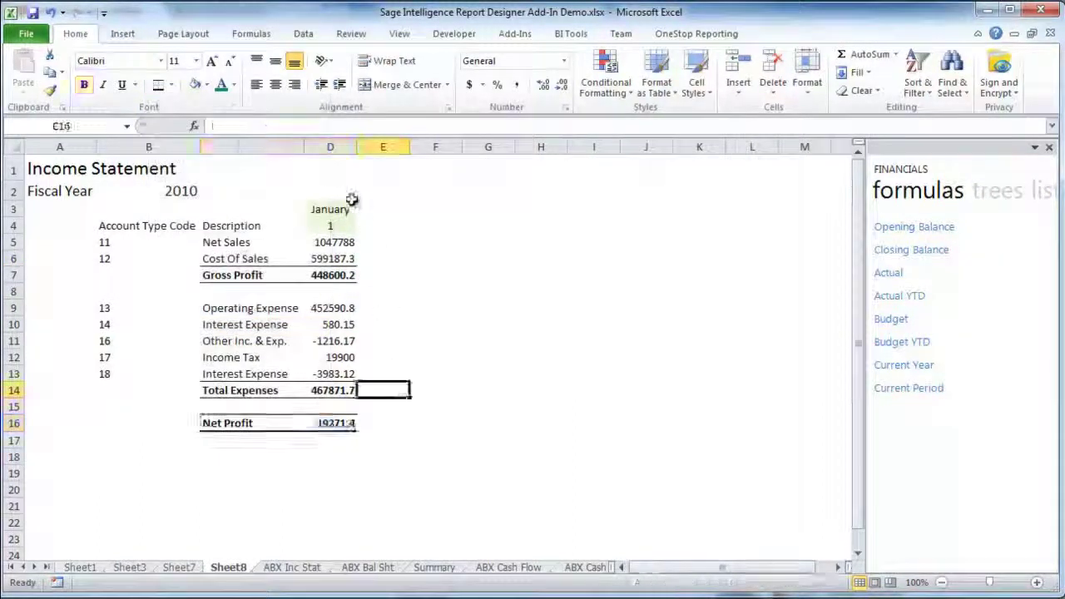
Fill the January column D across to column I to create the months February to June
click(331, 148)
drag(359, 158, 619, 160)
click(656, 286)
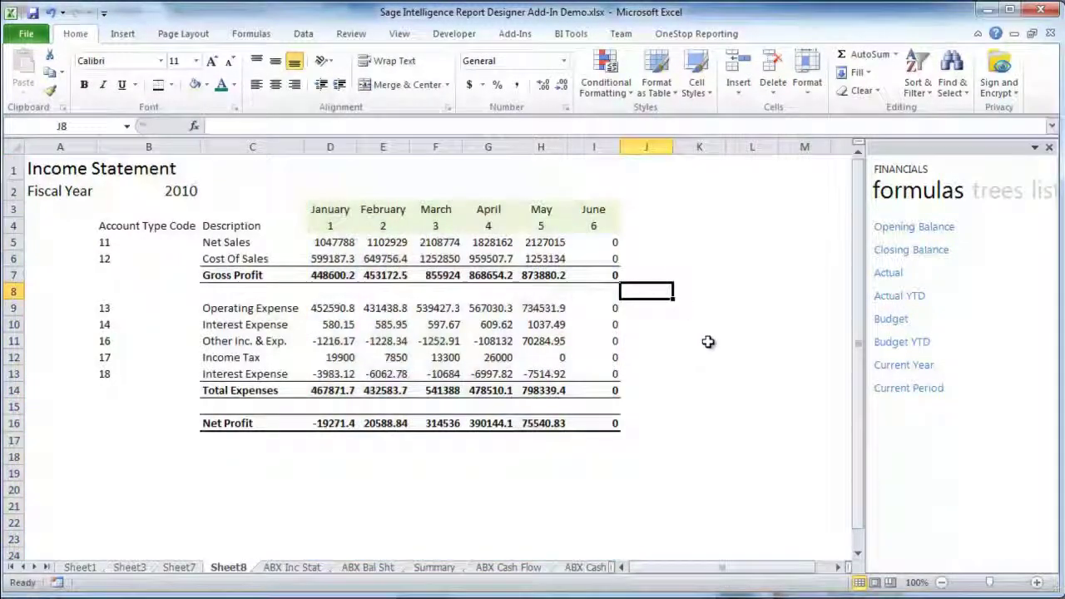
Format D5:I16 as Number with two decimals, a thousands separator, and negatives in red parentheses
drag(331, 242, 616, 420)
click(563, 61)
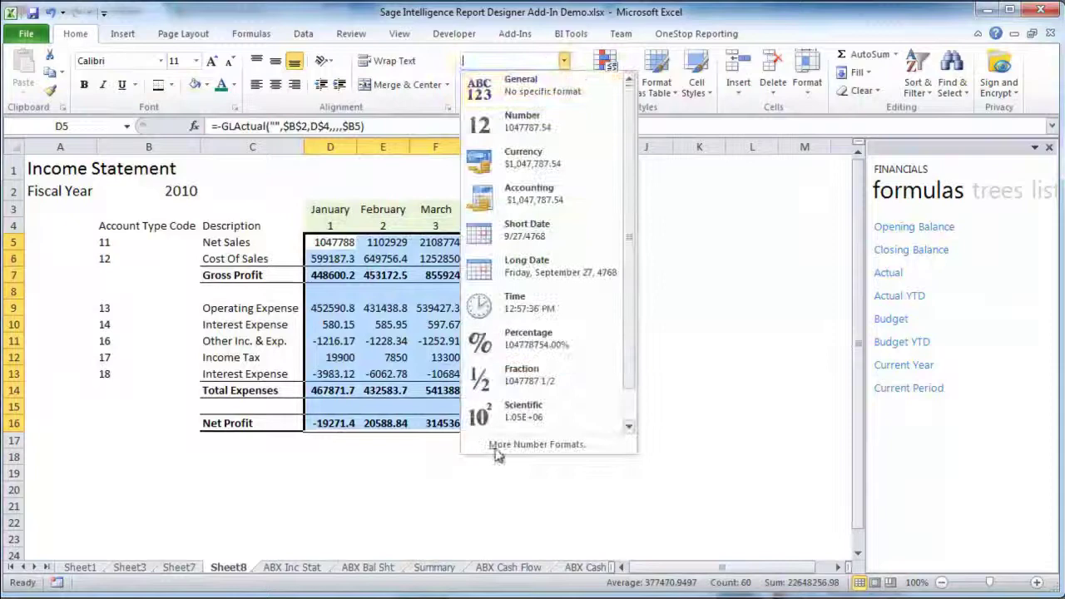
click(491, 442)
click(487, 224)
click(676, 258)
click(670, 275)
click(616, 322)
click(766, 491)
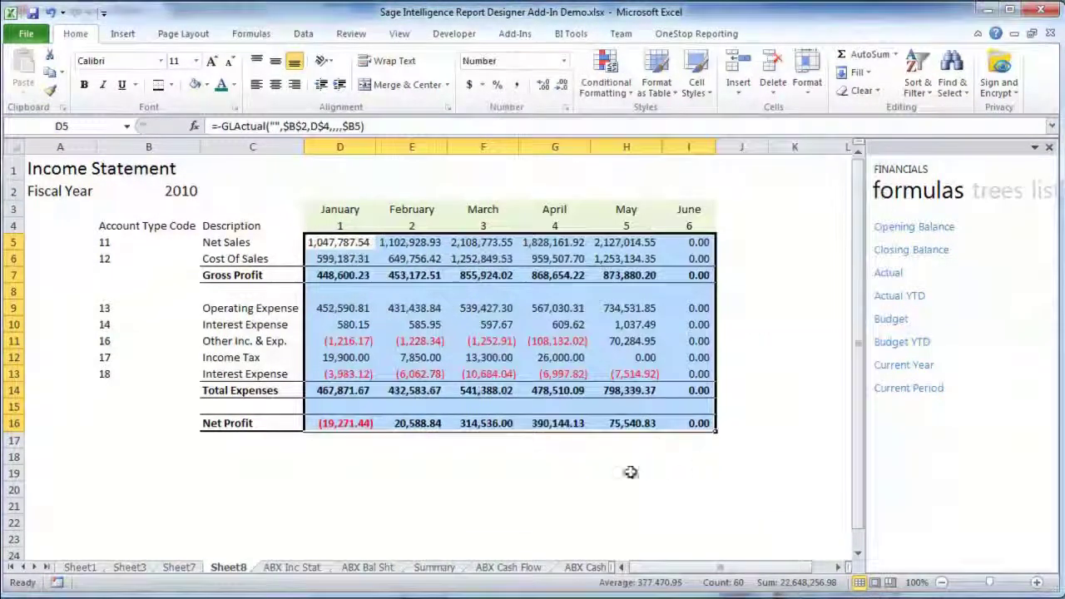
click(334, 472)
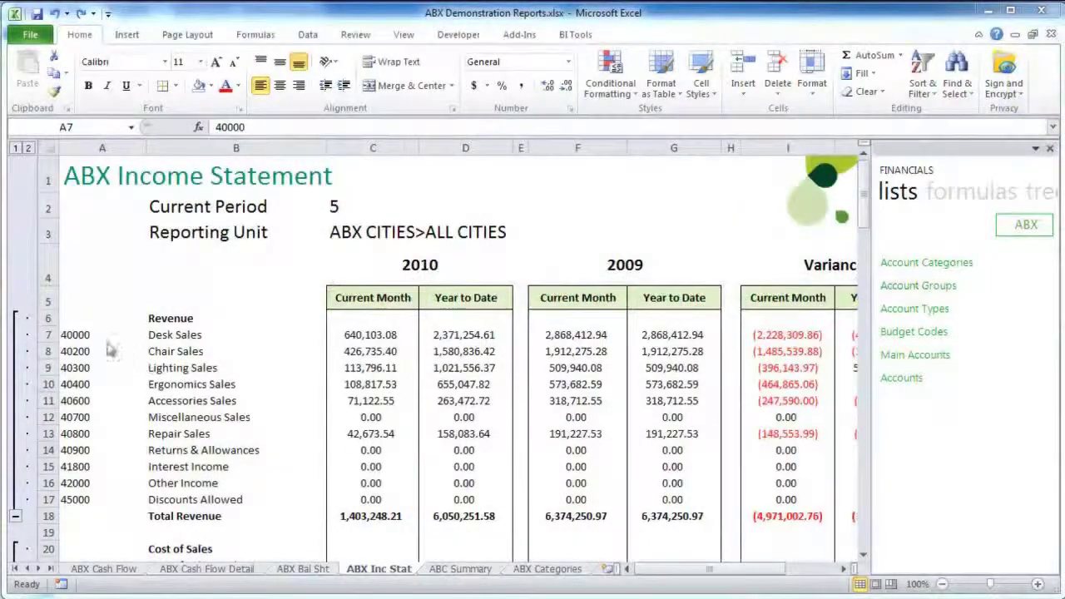
Examine the revenue account codes and descriptions in the ABX Income Statement of the ABX Demonstration Reports workbook
click(100, 336)
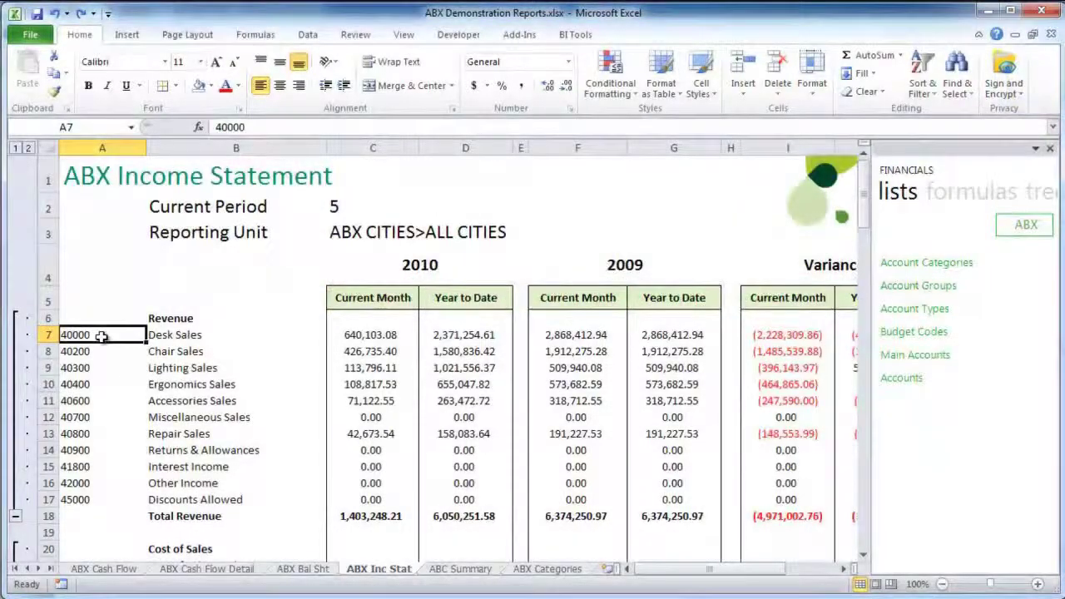
drag(79, 352, 193, 401)
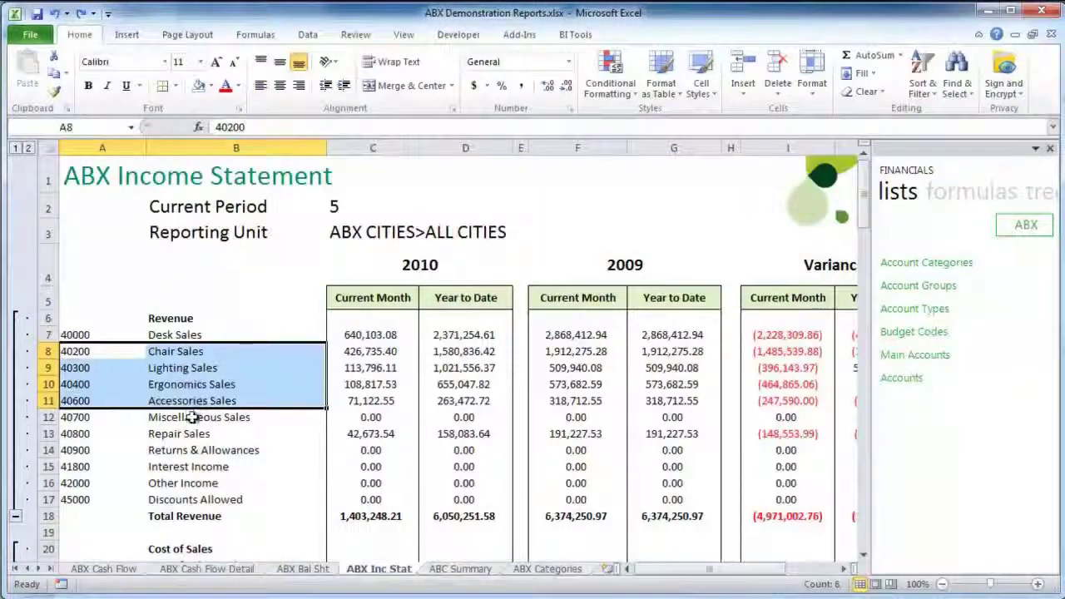
Change the Desk Sales account code in A7 to the range 40000 TO 40600
click(118, 335)
double_click(118, 336)
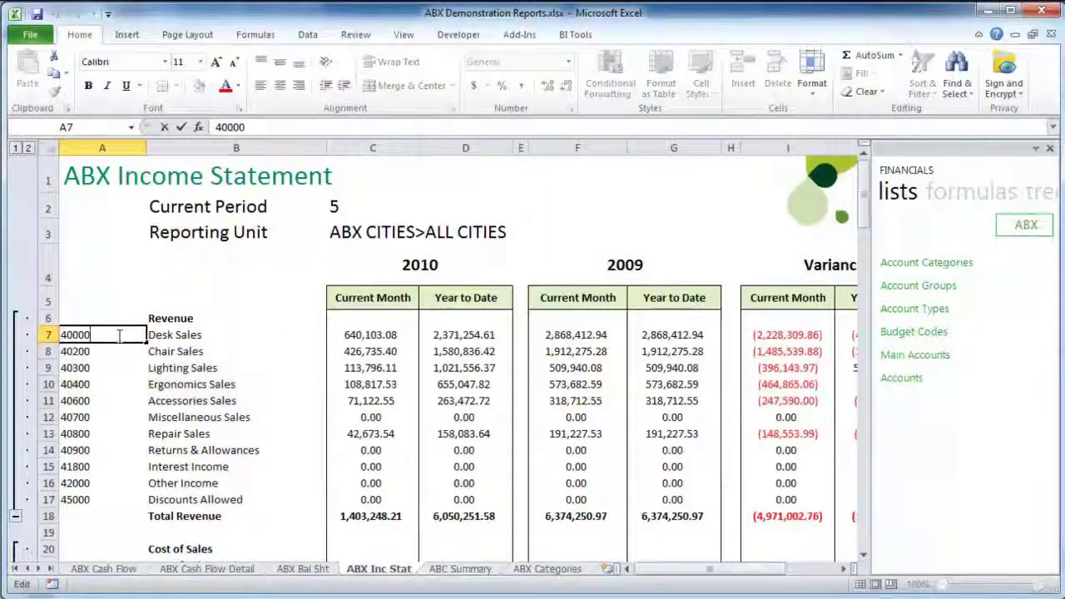
text(TO 40600)
key(Return)
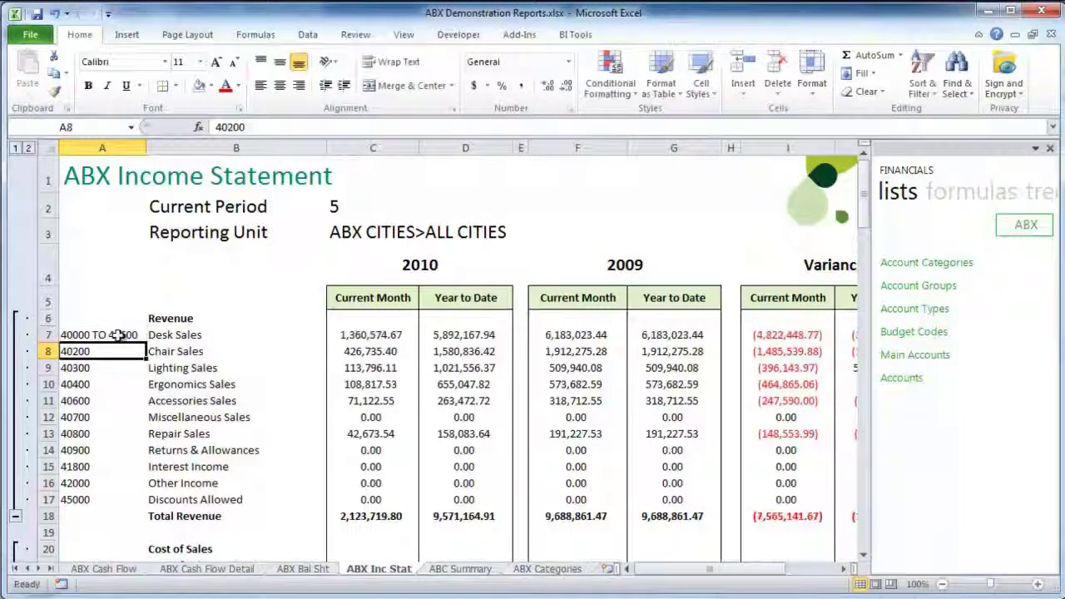
Delete rows 8 to 11, from Chair Sales through Accessories Sales
click(356, 331)
drag(48, 351, 40, 400)
right_click(40, 401)
click(104, 297)
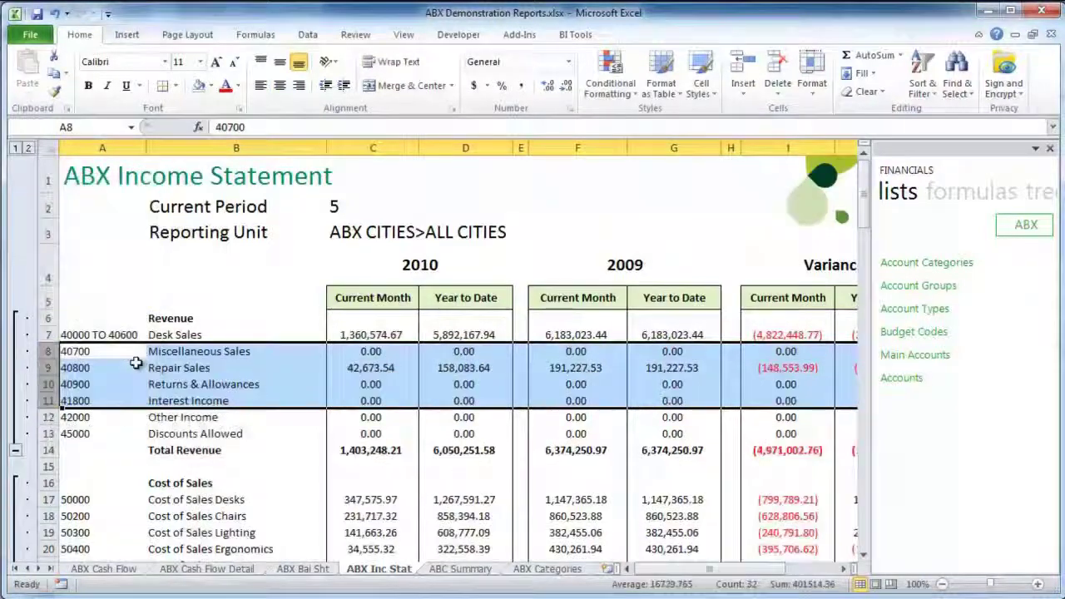
Replace the description in B7 with Inventory Sales
click(158, 334)
text(Inve)
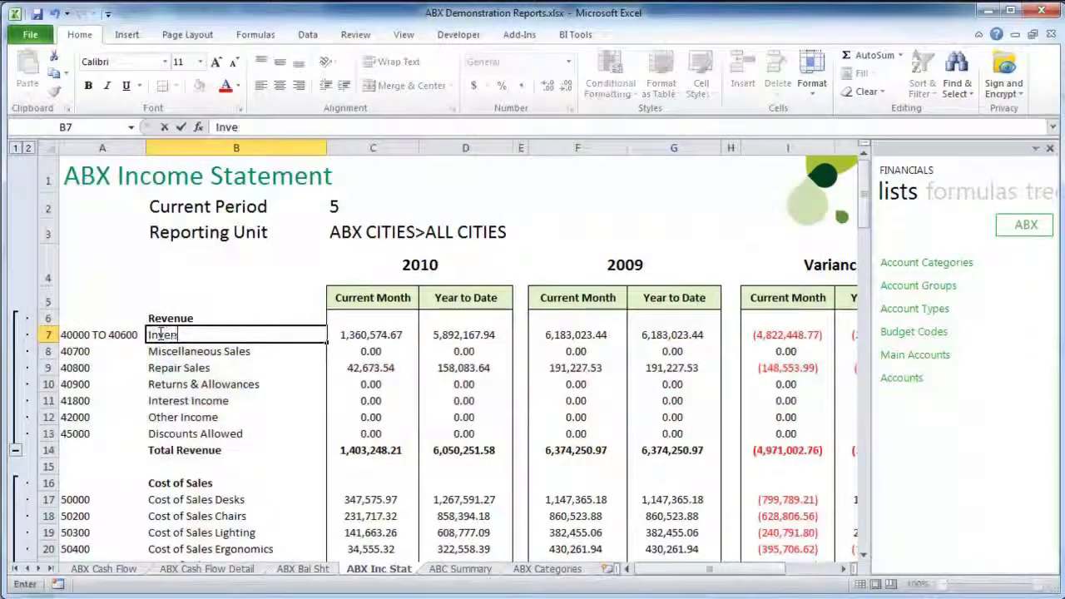
text(ntory Sales)
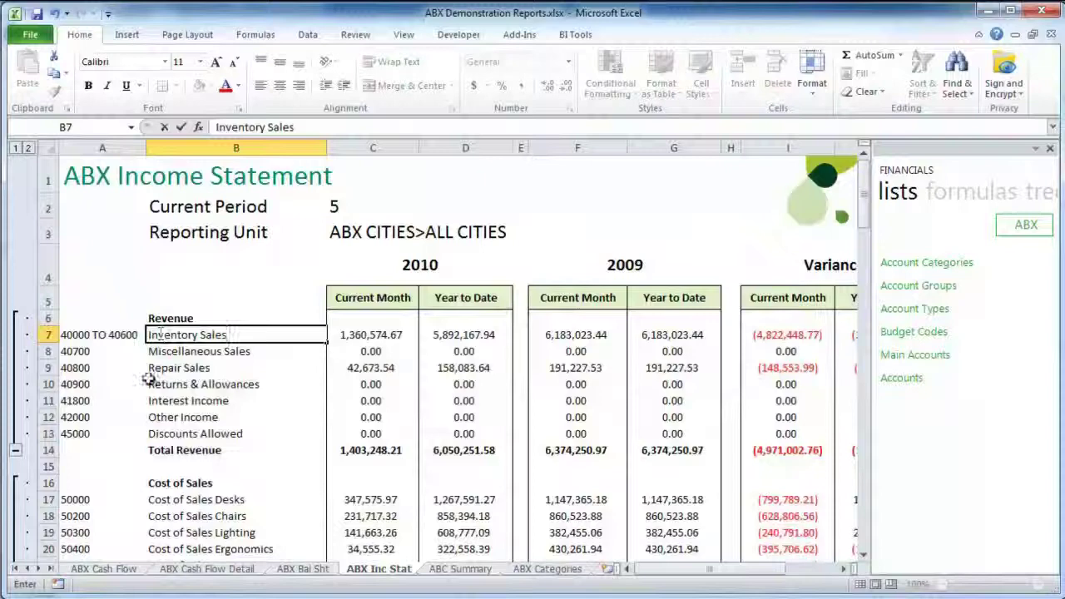
Change the Miscellaneous Sales account code in A8 to 40700 + 40800
click(94, 353)
drag(94, 353, 183, 371)
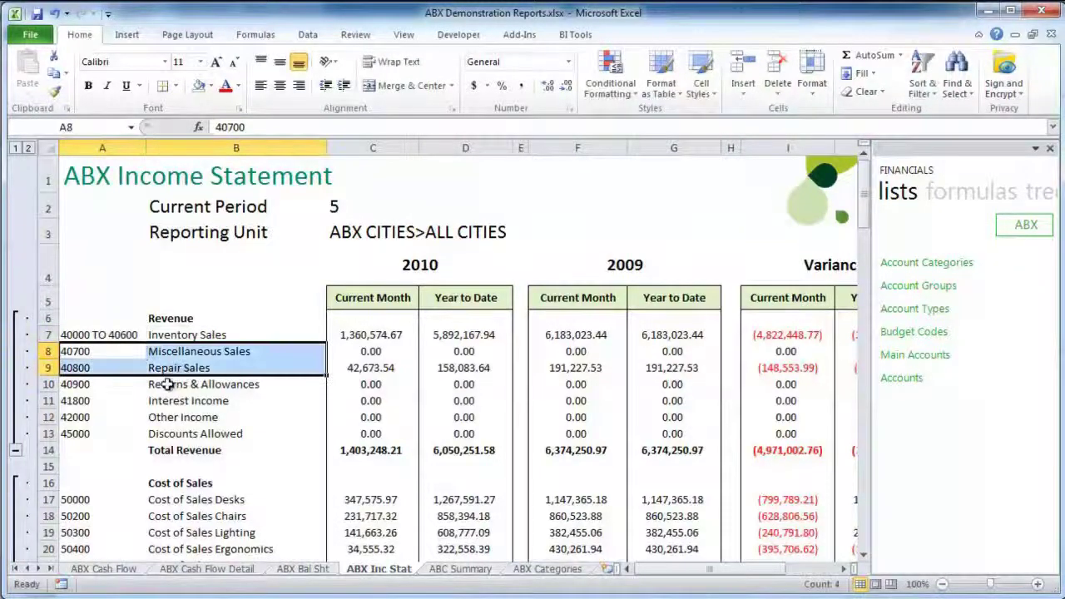
double_click(106, 351)
text(+)
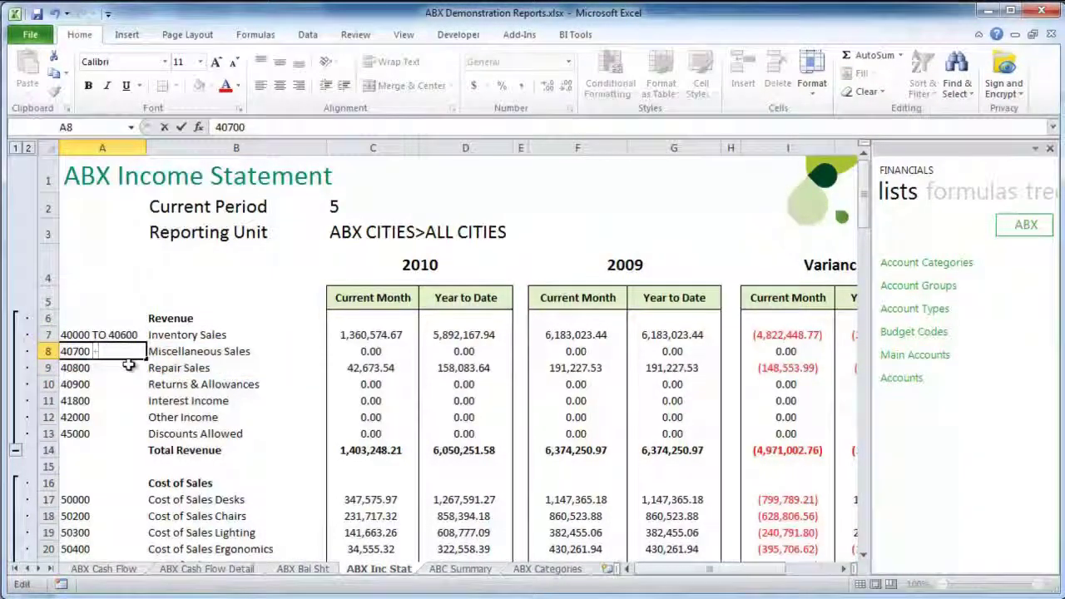
text( 40800)
key(Tab)
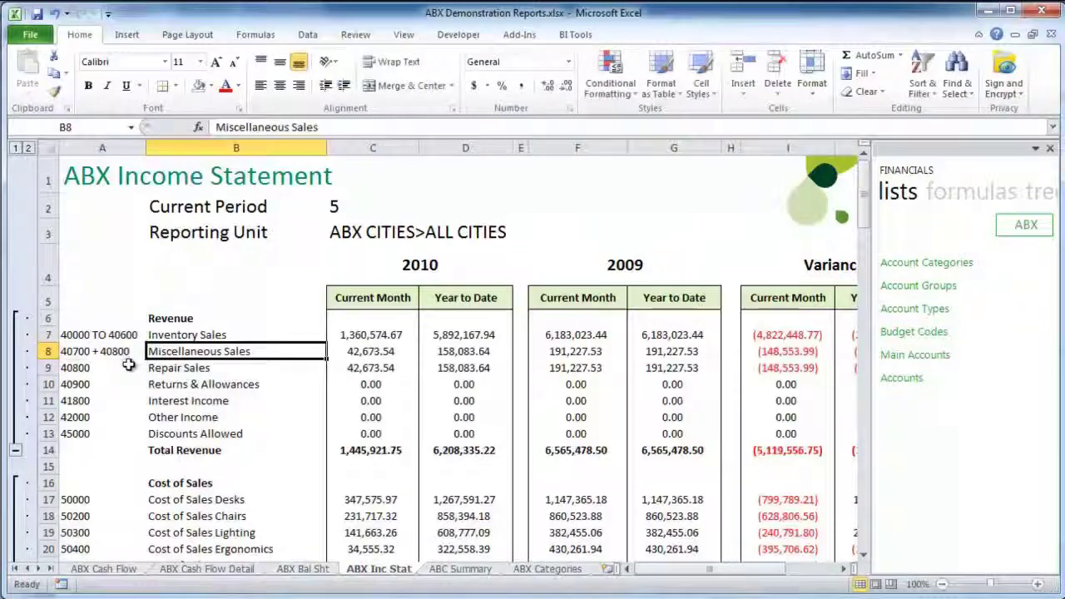
Rename the description in B8 to Other Sales and delete the Repair Sales row
double_click(190, 351)
double_click(190, 352)
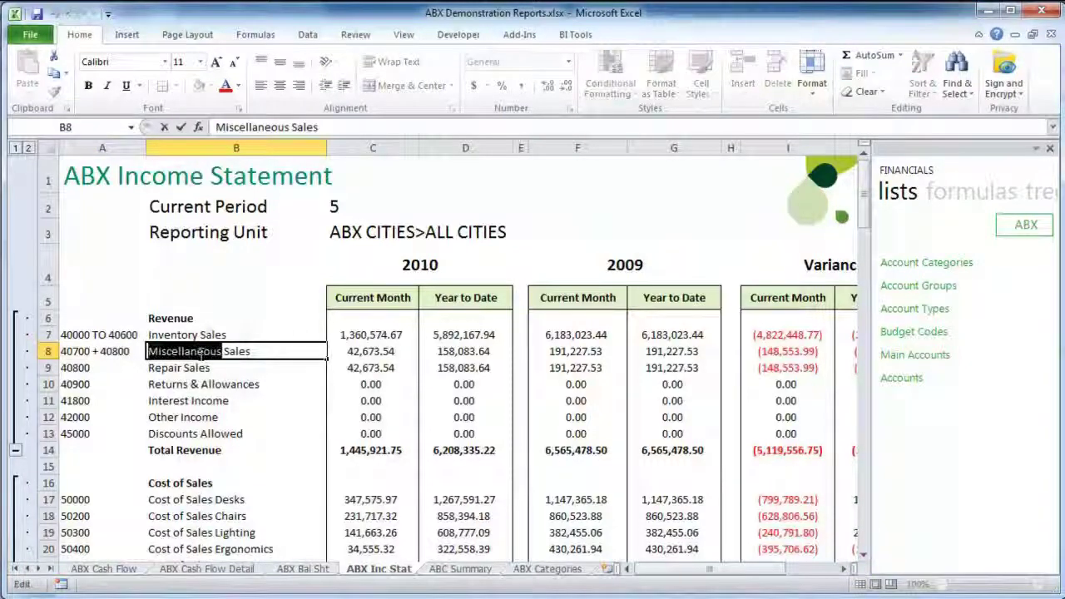
text(Miscer)
click(47, 367)
right_click(48, 368)
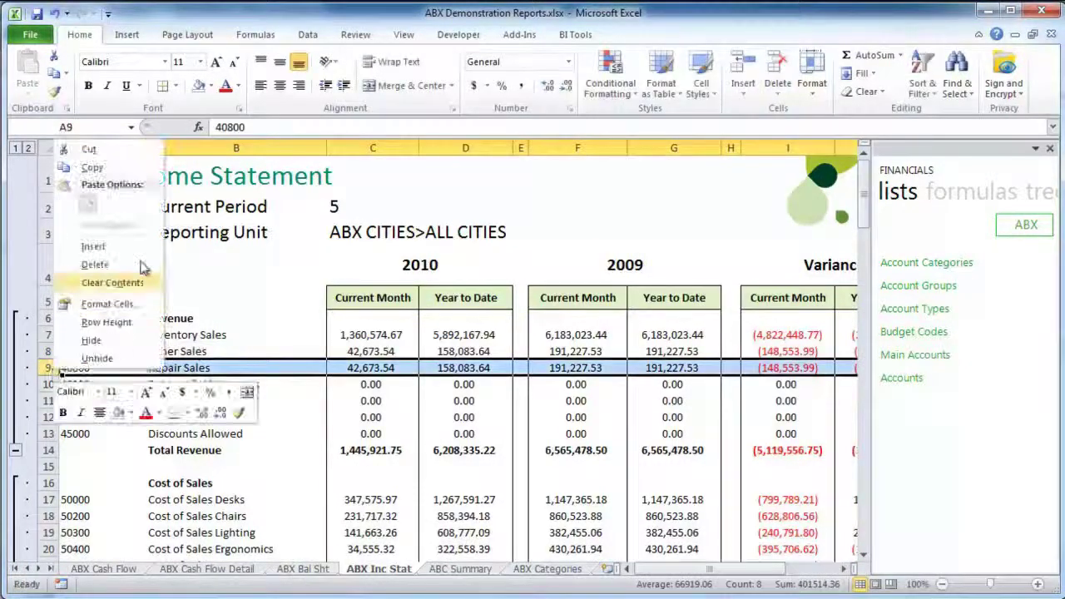
click(95, 264)
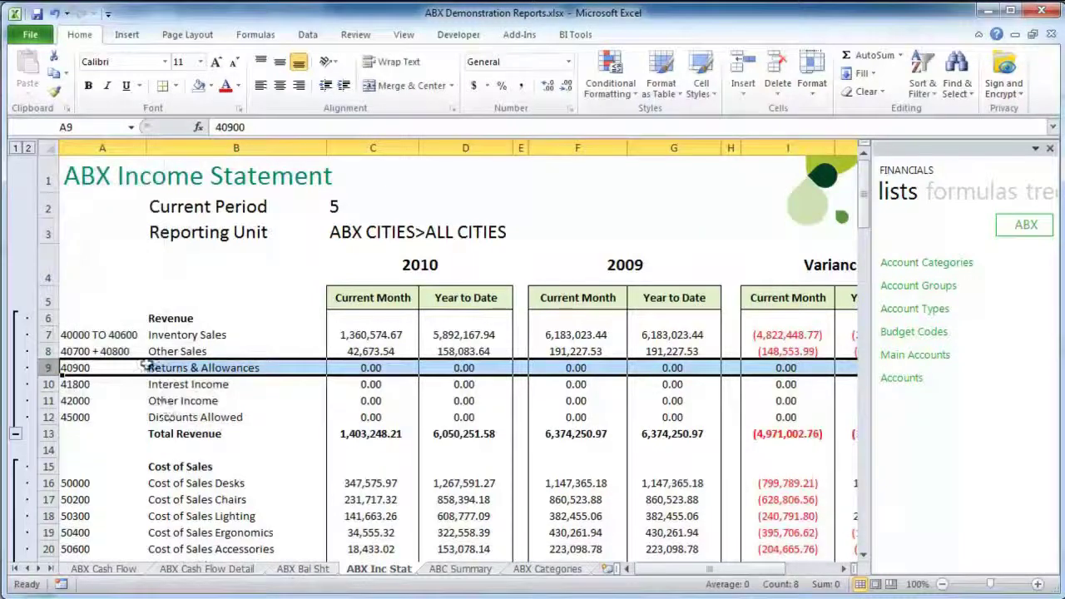
Extend the Other Sales account code in A8 to 40700 + 40800 - 40900
key(Up)
key(F2)
text(- 40900)
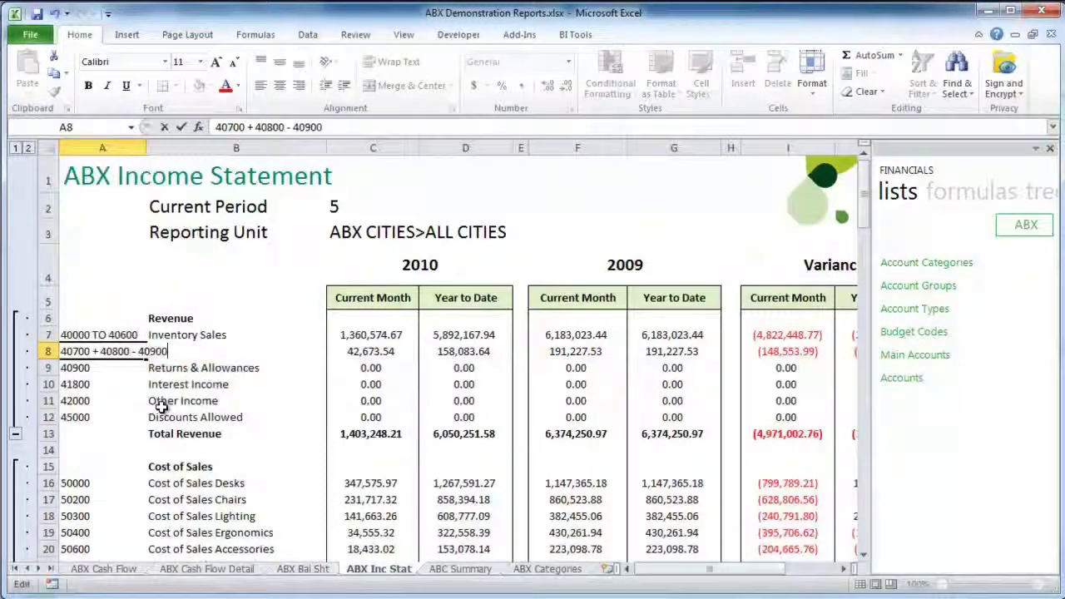
key(Return)
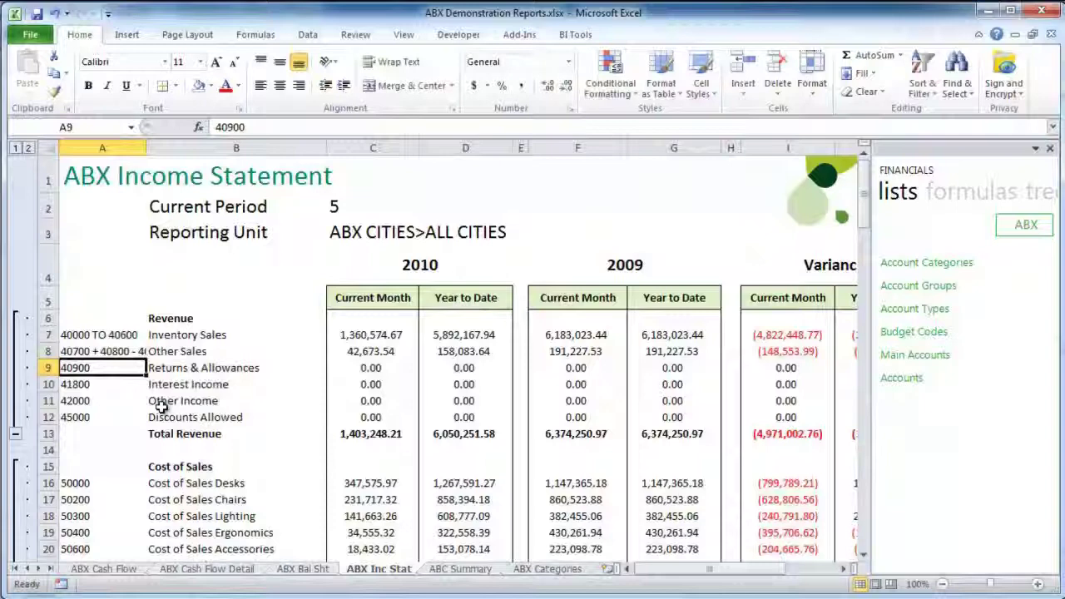
Widen column A to fit the combined account codes and delete the Returns & Allowances row
drag(146, 147, 175, 147)
right_click(47, 372)
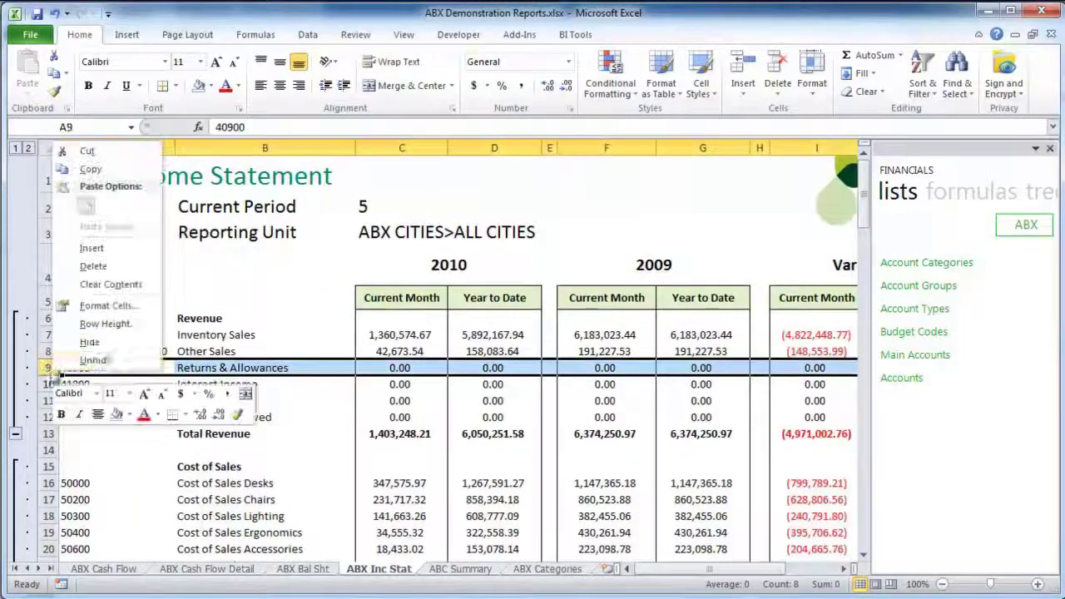
click(109, 269)
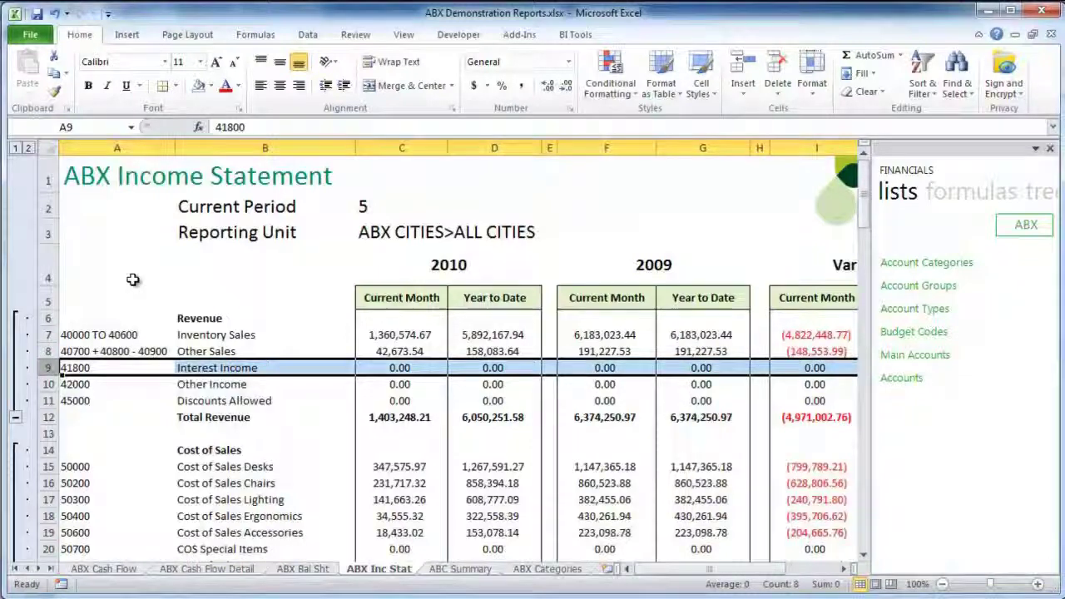
Replace the Inventory Sales account range in A7 with the wildcard code 40???
click(116, 335)
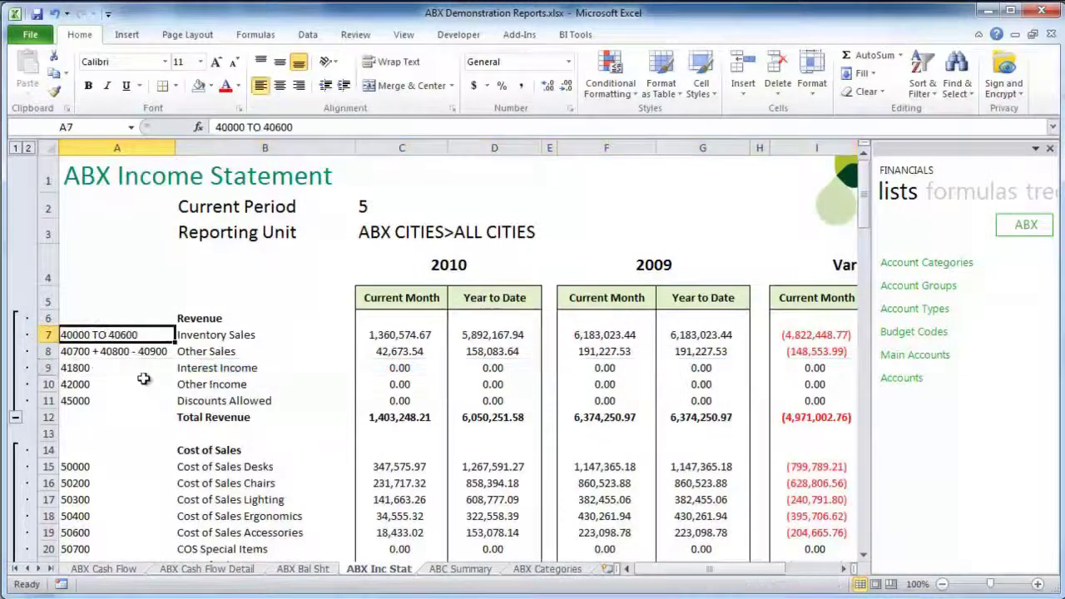
click(303, 127)
key(BackSpace)
key(BackSpace)
key(BackSpace)
key(BackSpace)
key(BackSpace)
key(BackSpace)
key(BackSpace)
key(BackSpace)
key(BackSpace)
key(BackSpace)
key(BackSpace)
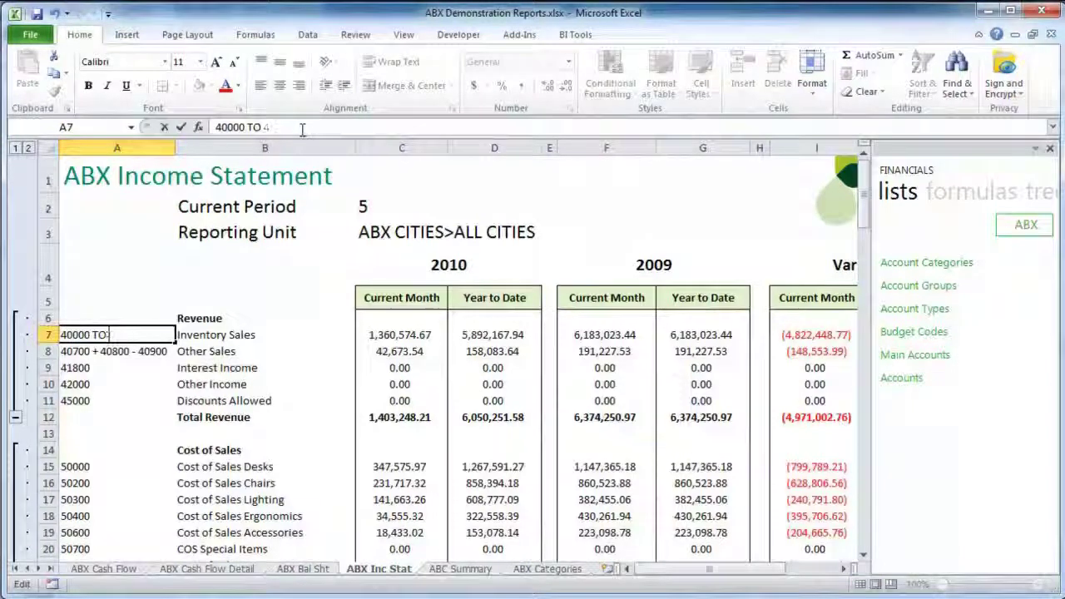
text(??)
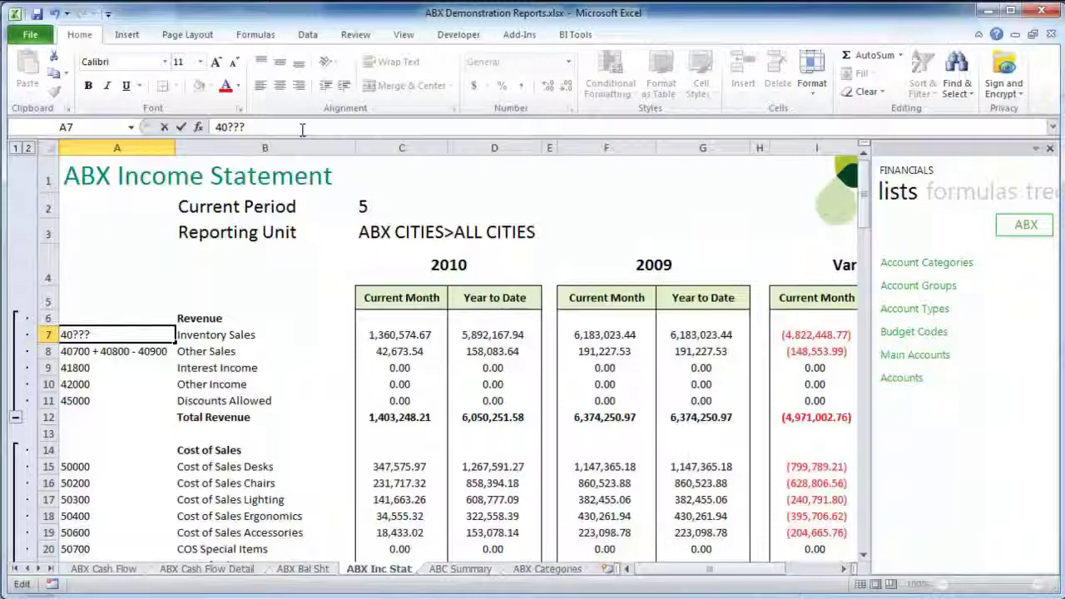
text(?)
key(Return)
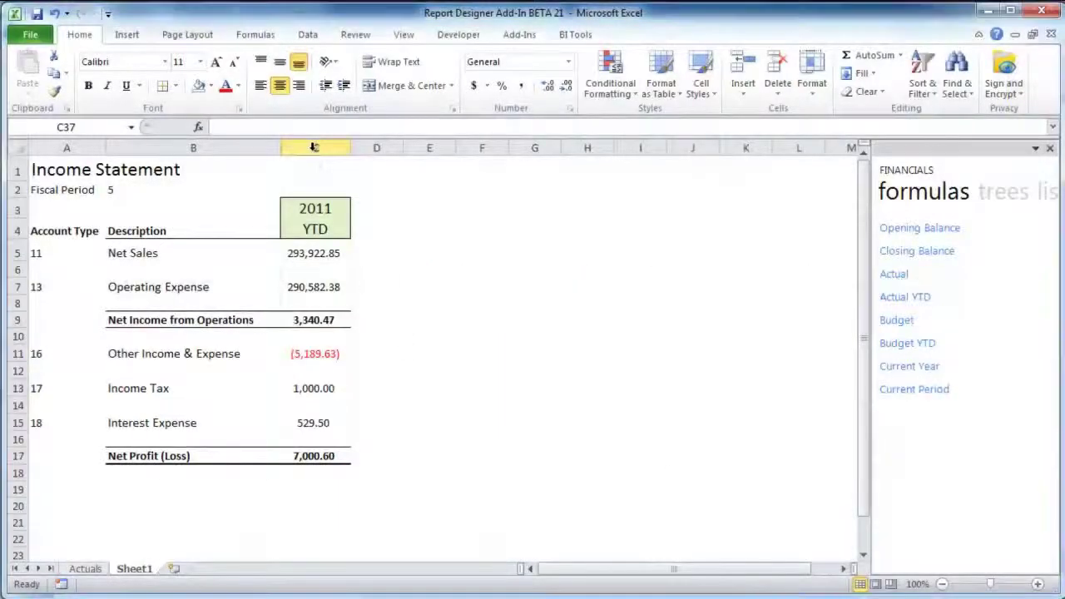
Fill the 2011 YTD column C across into column D and set the year in D3 to =C3-1
click(315, 148)
drag(352, 158, 409, 155)
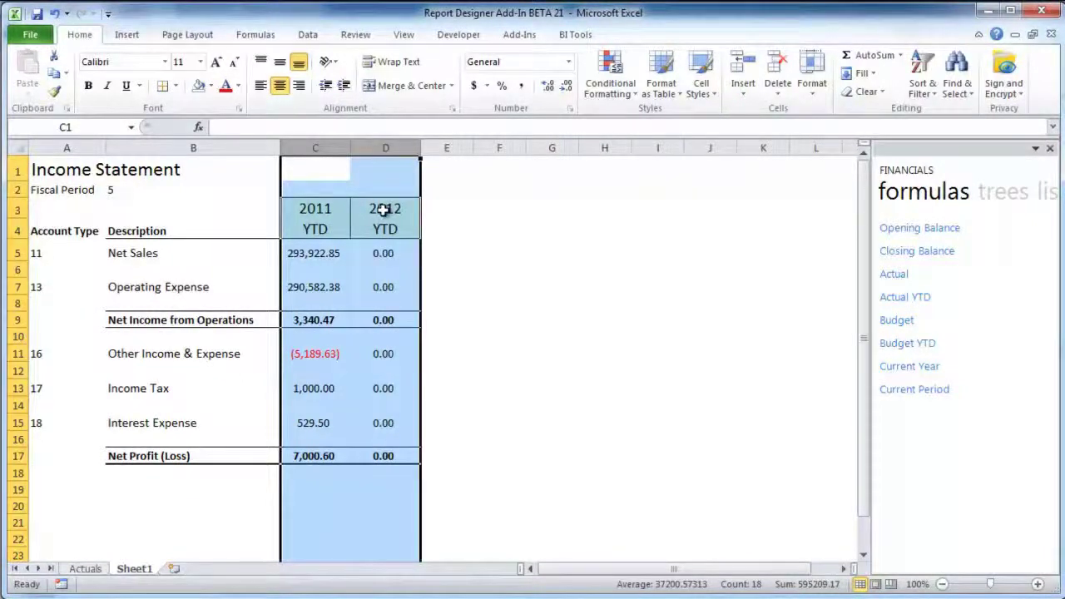
click(383, 210)
text(=)
click(323, 208)
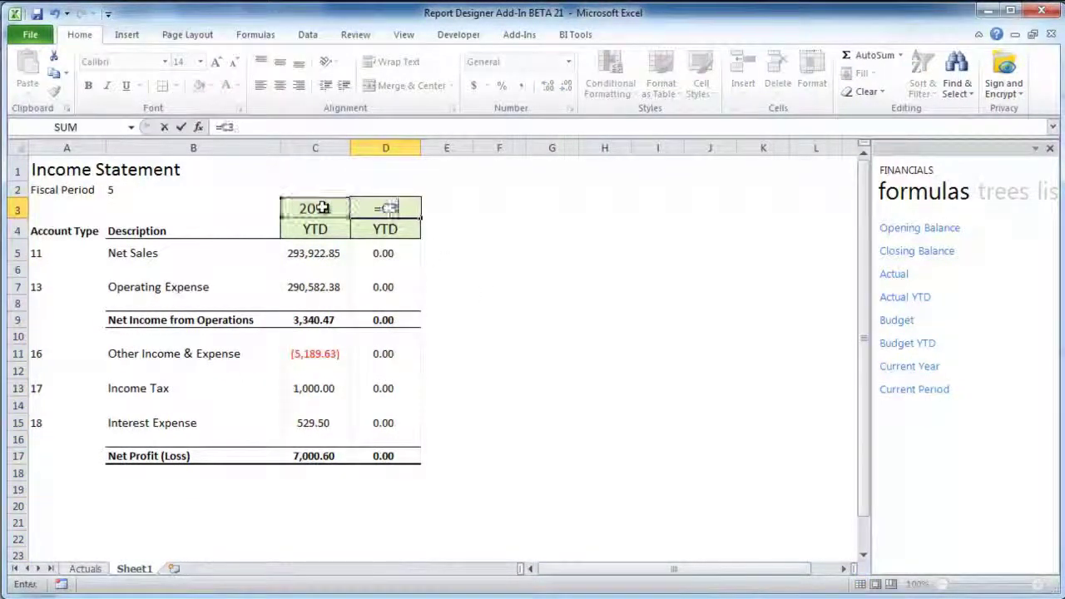
text(-)
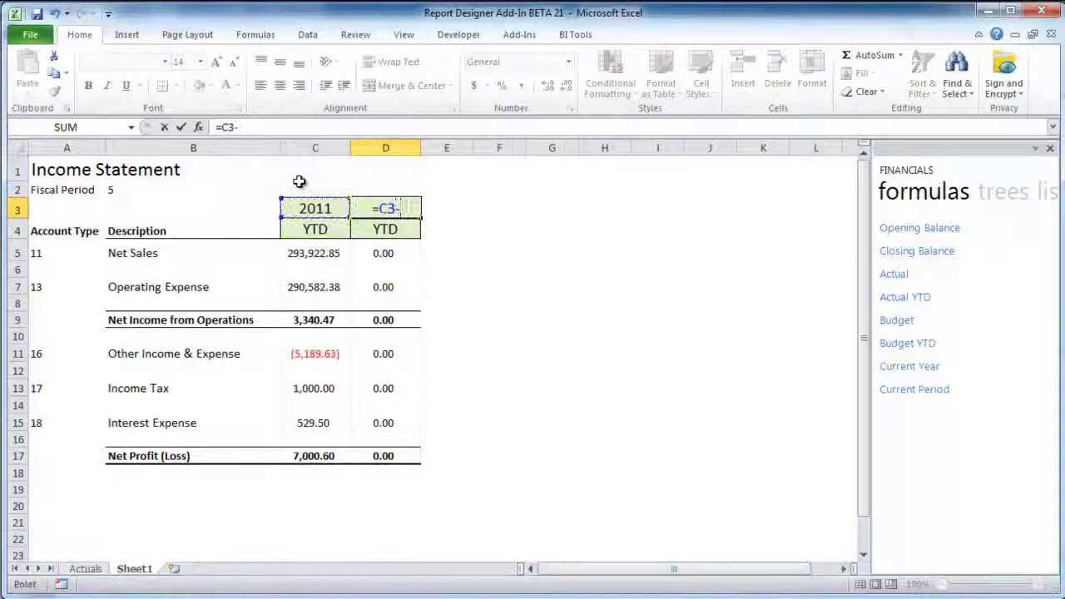
text(1)
key(Return)
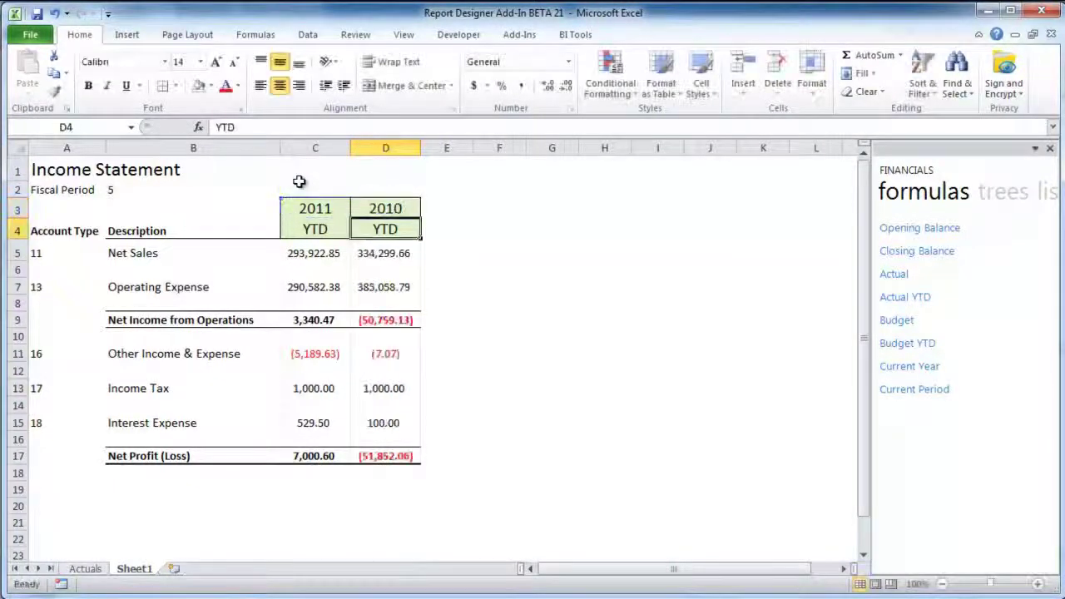
Fill the prior-year YTD column D across to column J to add further years
click(388, 147)
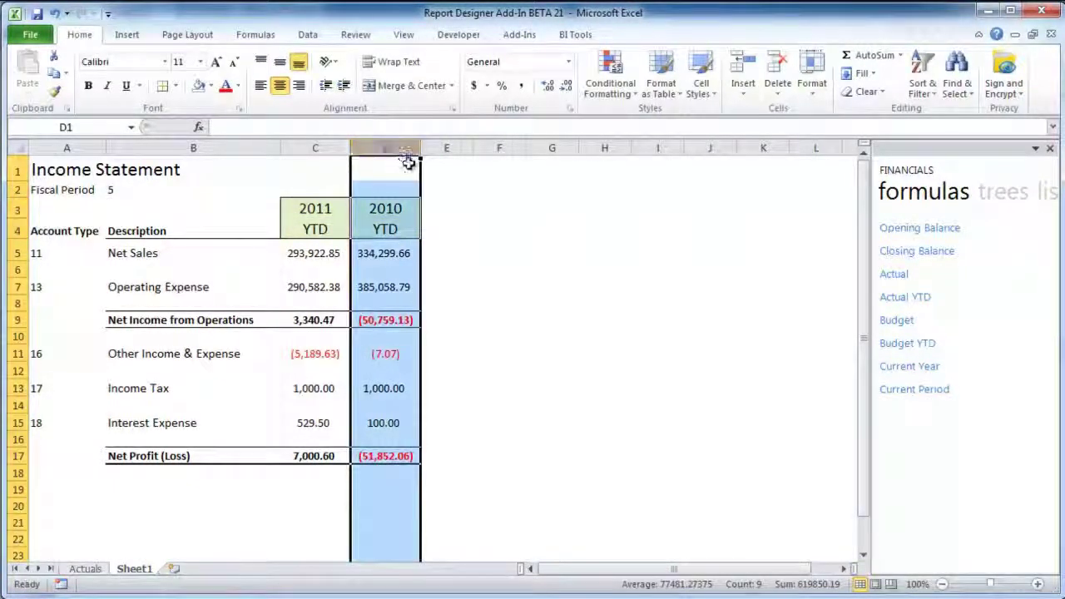
drag(419, 158, 727, 164)
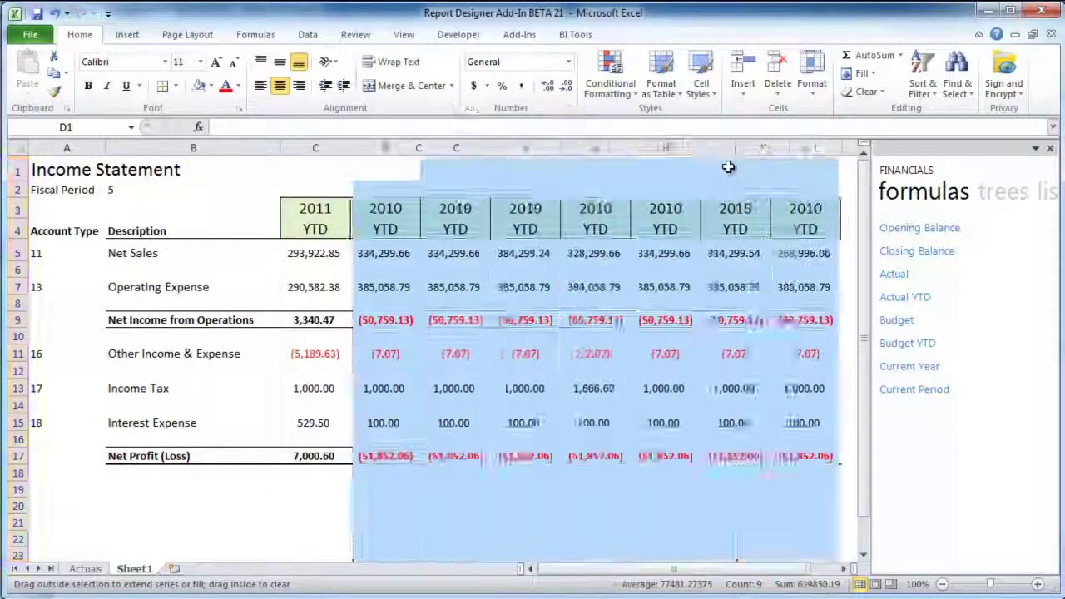
click(746, 181)
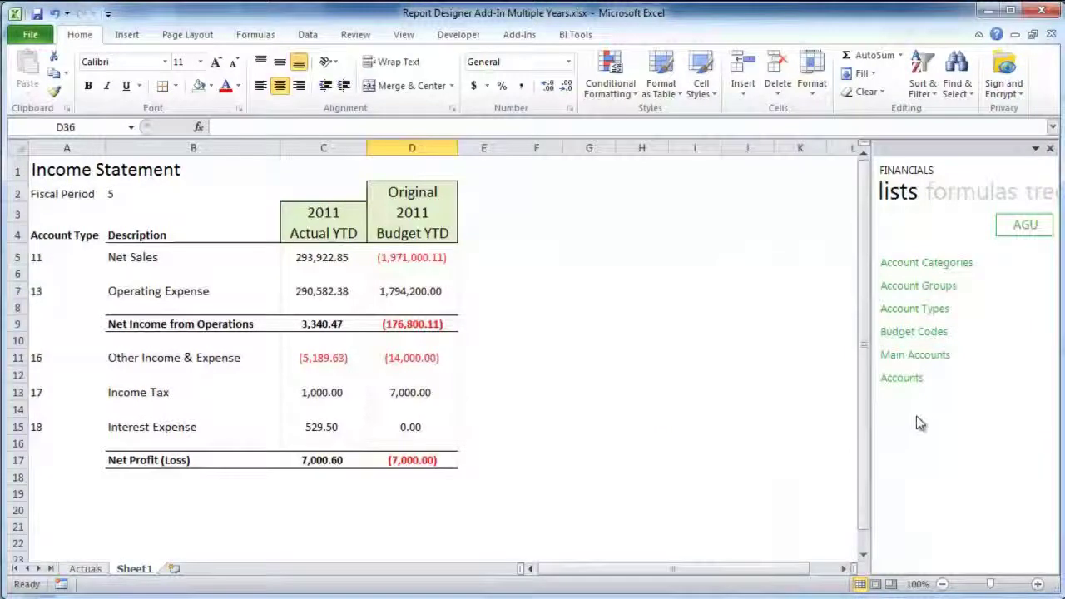
Insert the Budget Codes list starting at I5, and copy the Original budget column D into columns E and F
drag(913, 331, 697, 258)
click(775, 257)
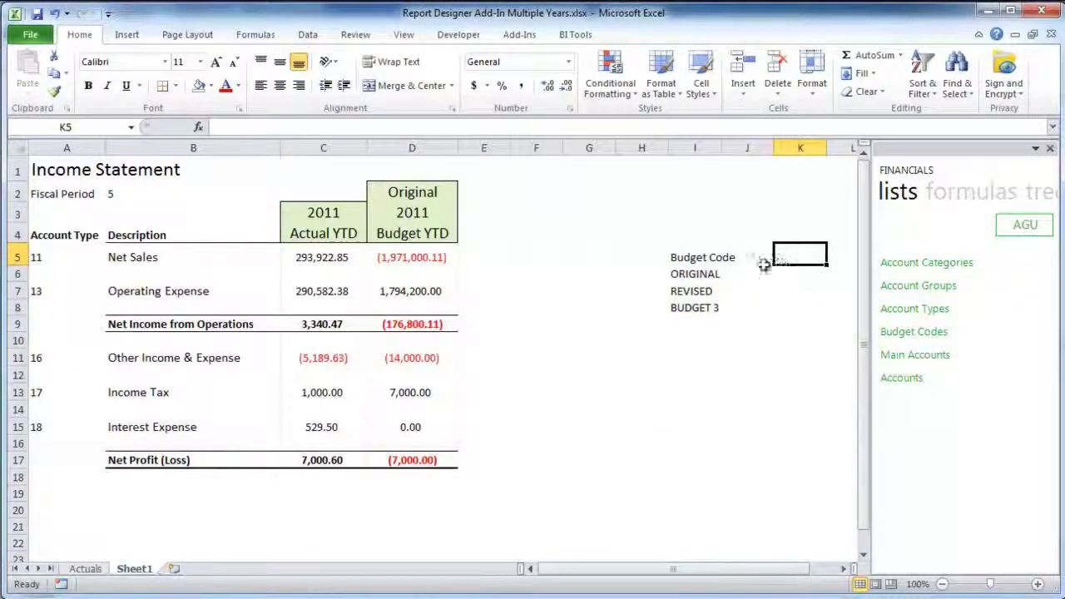
right_click(426, 151)
click(466, 179)
drag(484, 148, 541, 147)
right_click(541, 148)
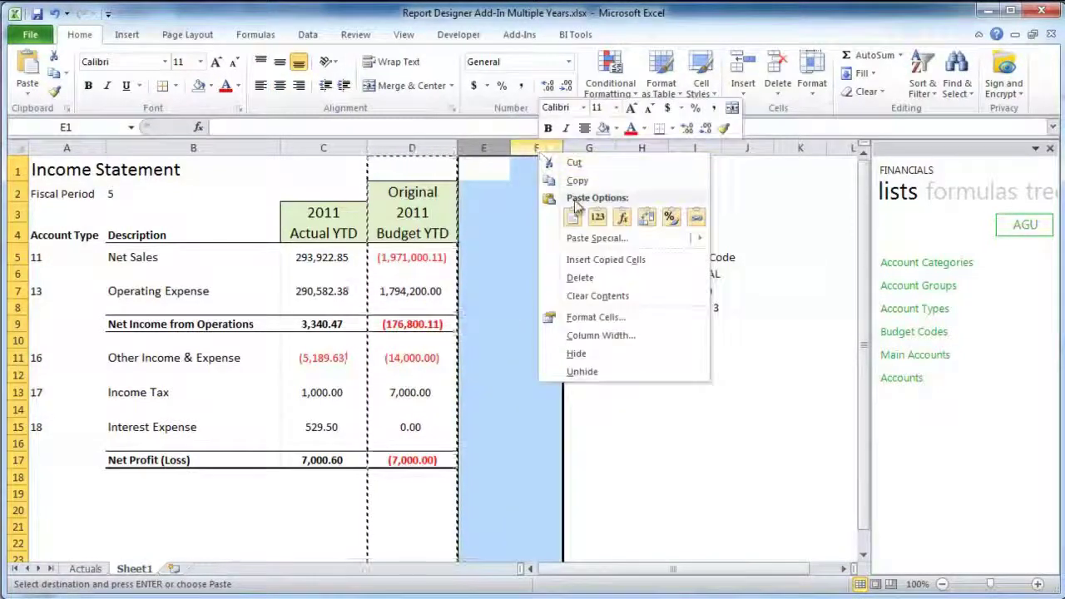
click(575, 214)
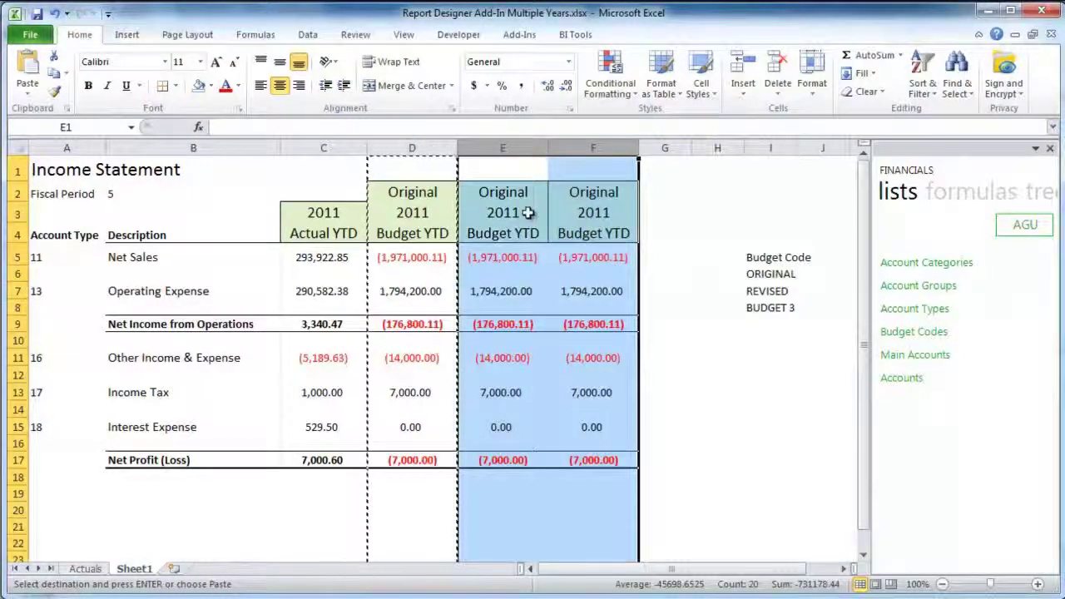
Copy the REVISED budget code from I7 into the column header cell E2
click(677, 210)
click(759, 293)
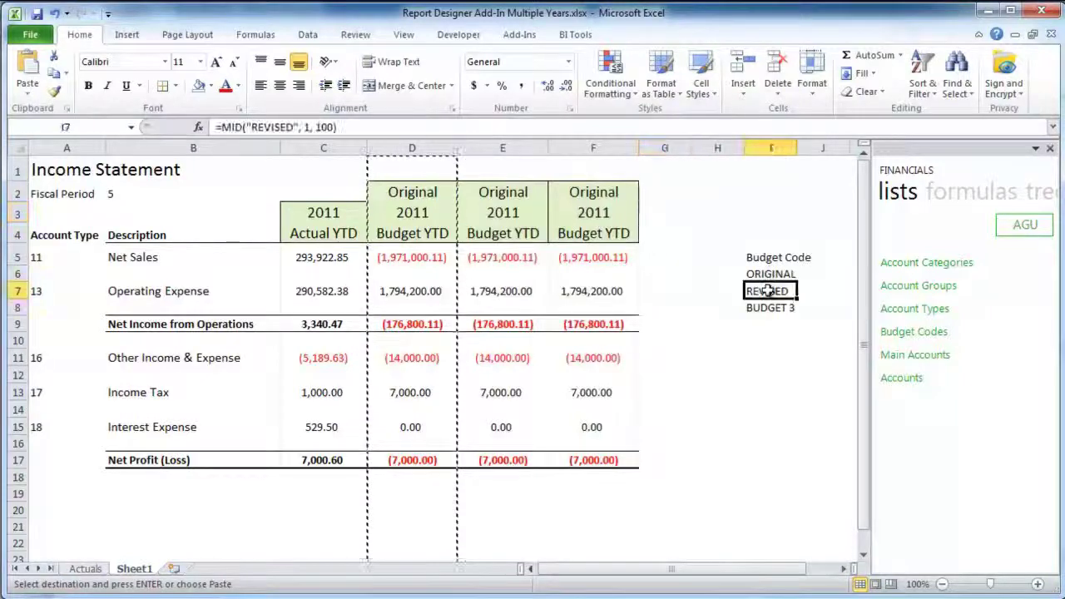
right_click(764, 296)
click(800, 313)
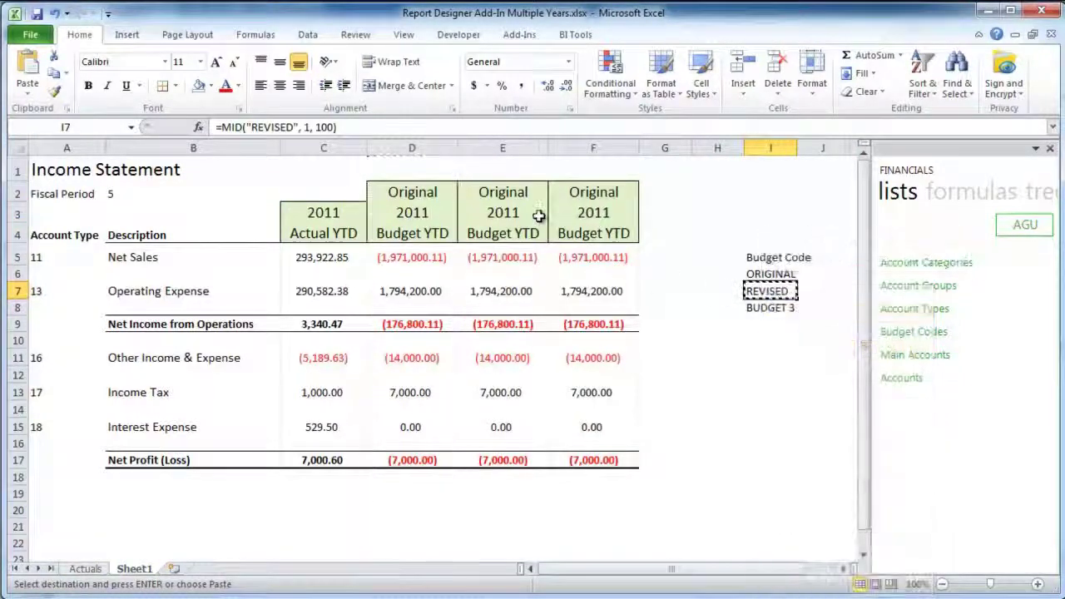
right_click(504, 196)
click(539, 258)
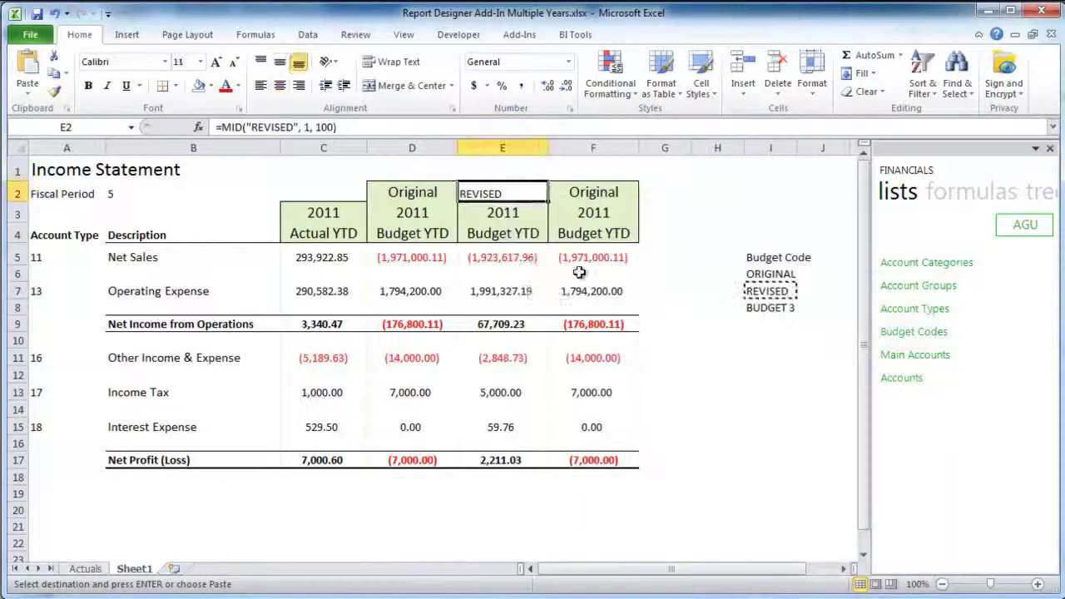
Copy the BUDGET 3 code from I8 into the column header cell F2
right_click(770, 308)
click(803, 314)
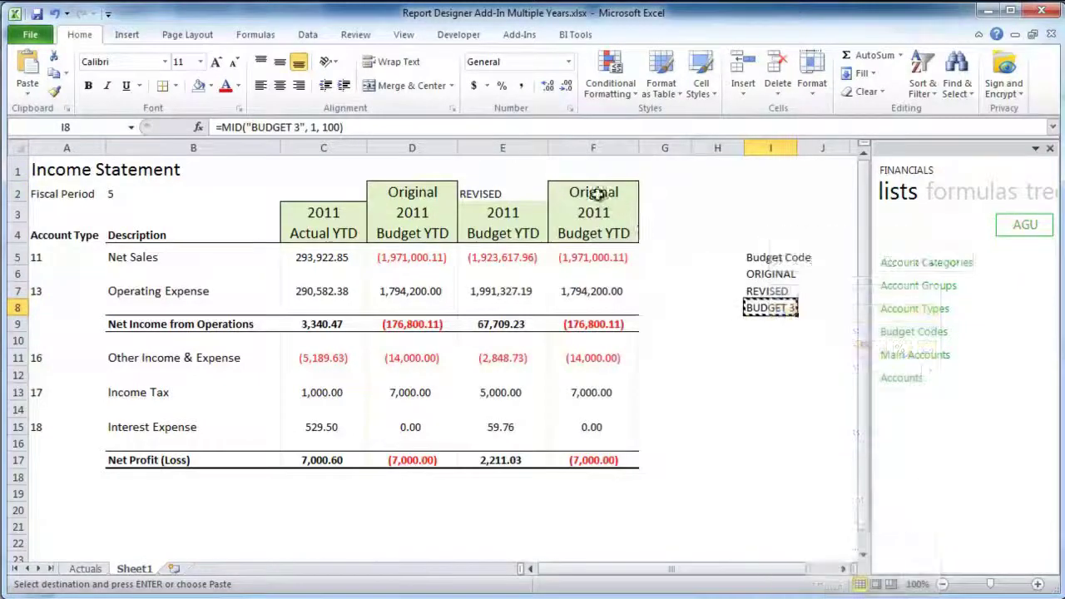
right_click(600, 197)
click(635, 261)
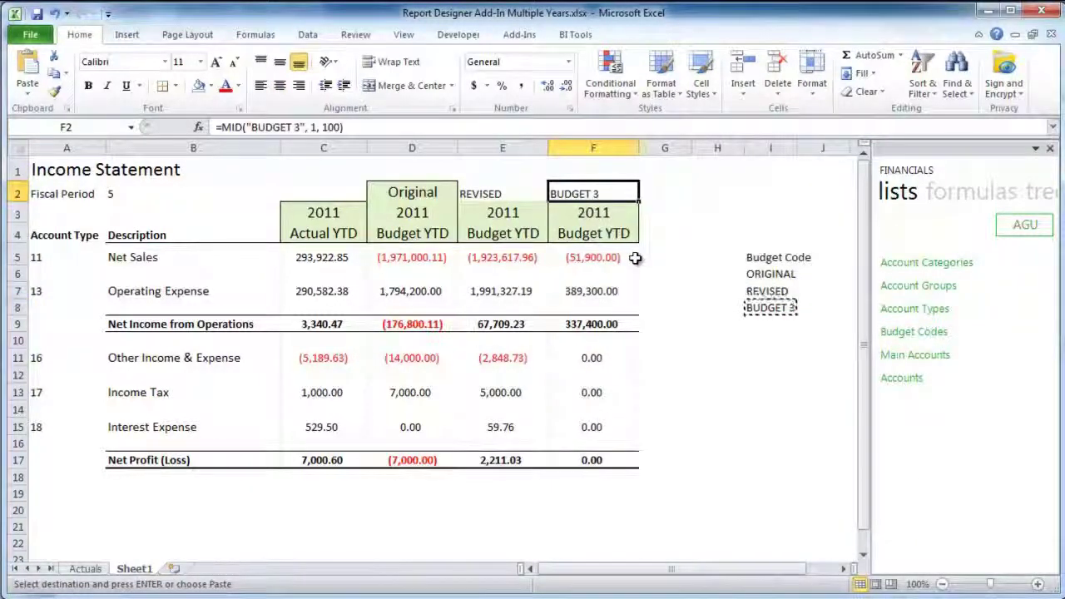
Copy the formatting of the Original header in D2 onto the REVISED and BUDGET 3 headers in E2:F2
click(424, 189)
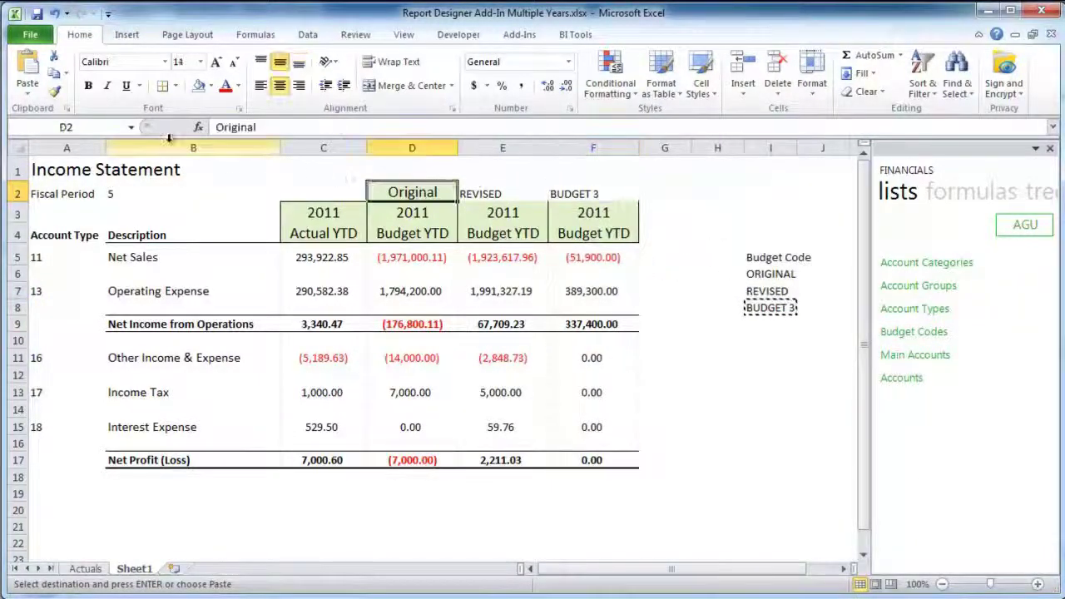
click(60, 94)
drag(493, 192, 595, 193)
click(713, 213)
Remove the Budget Code list from column I
click(770, 147)
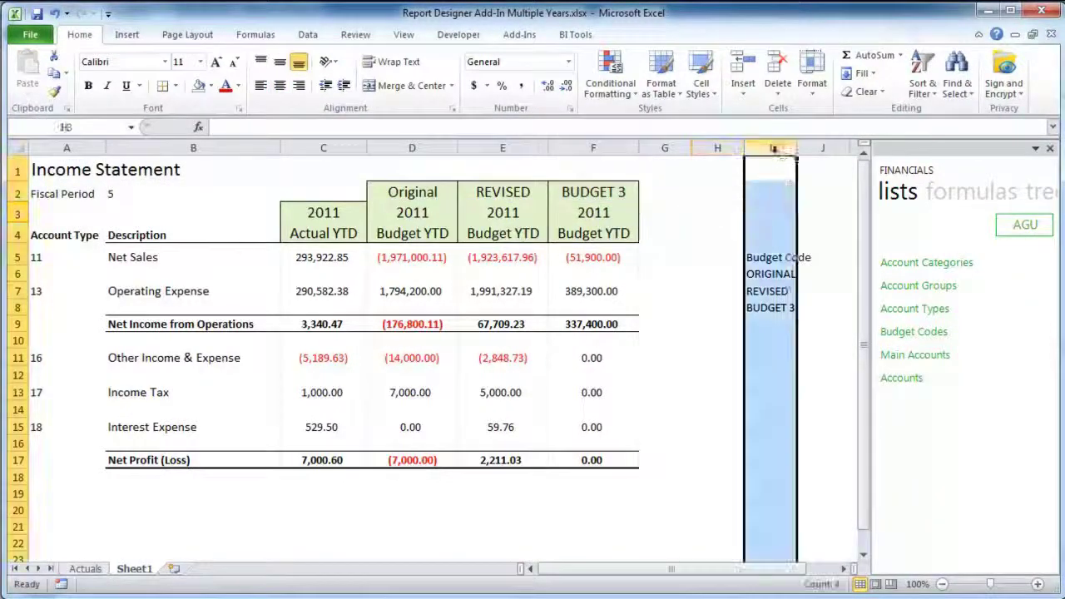
right_click(774, 149)
click(803, 278)
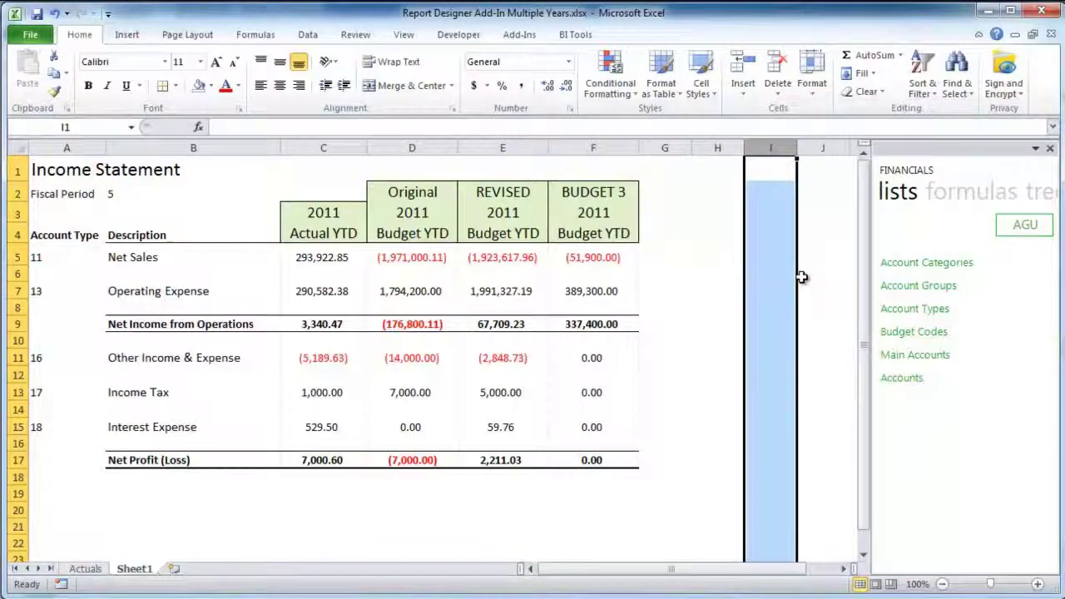
click(799, 277)
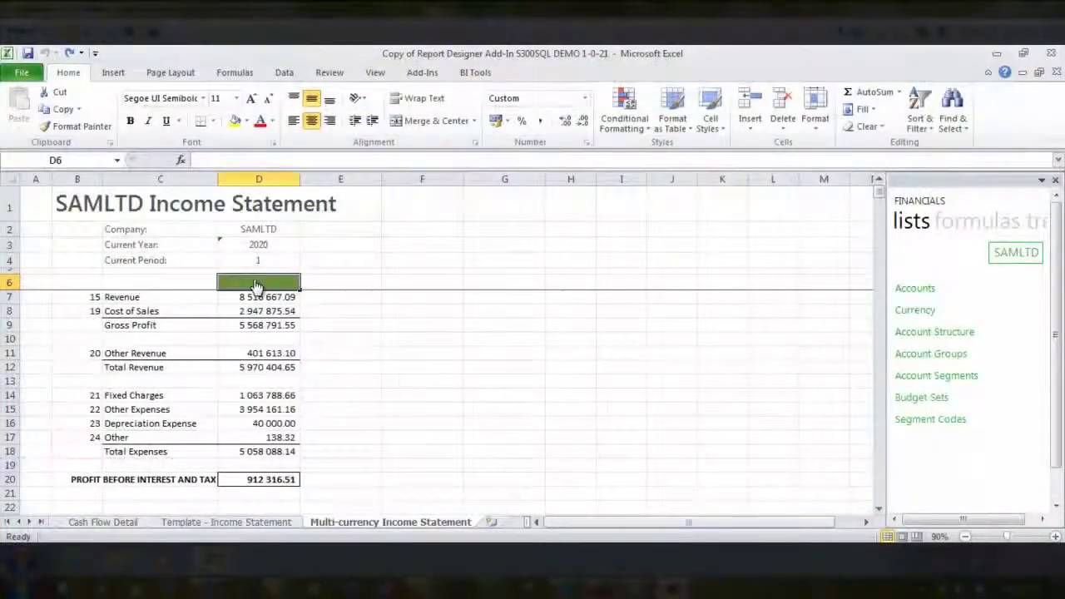
Enter USD as the column header in D6 and set the CurrencyCode argument of the Revenue formula in D7 to D$6
text(USD)
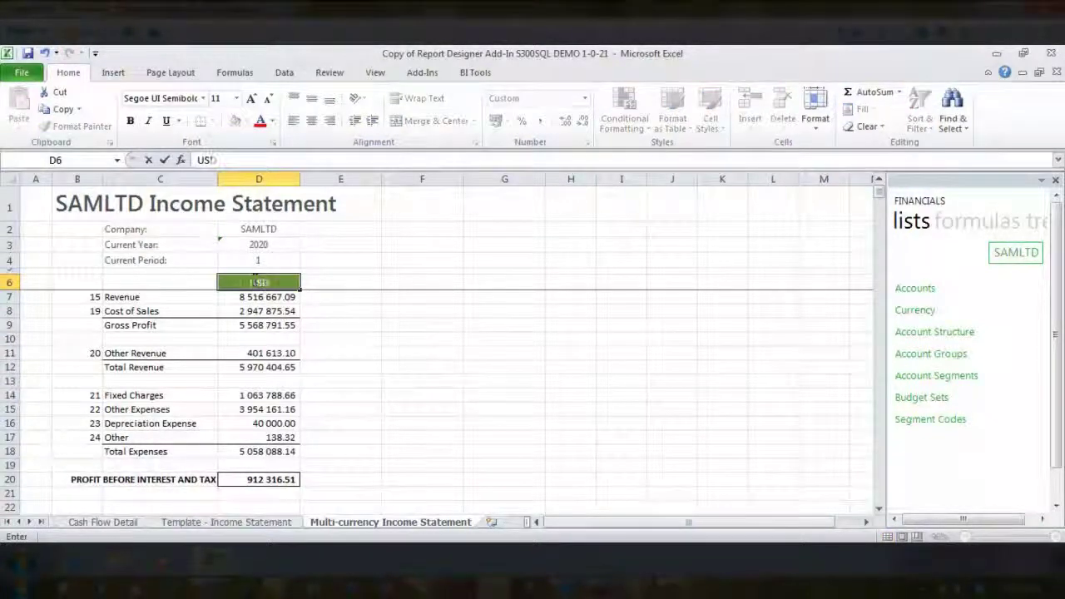
key(Return)
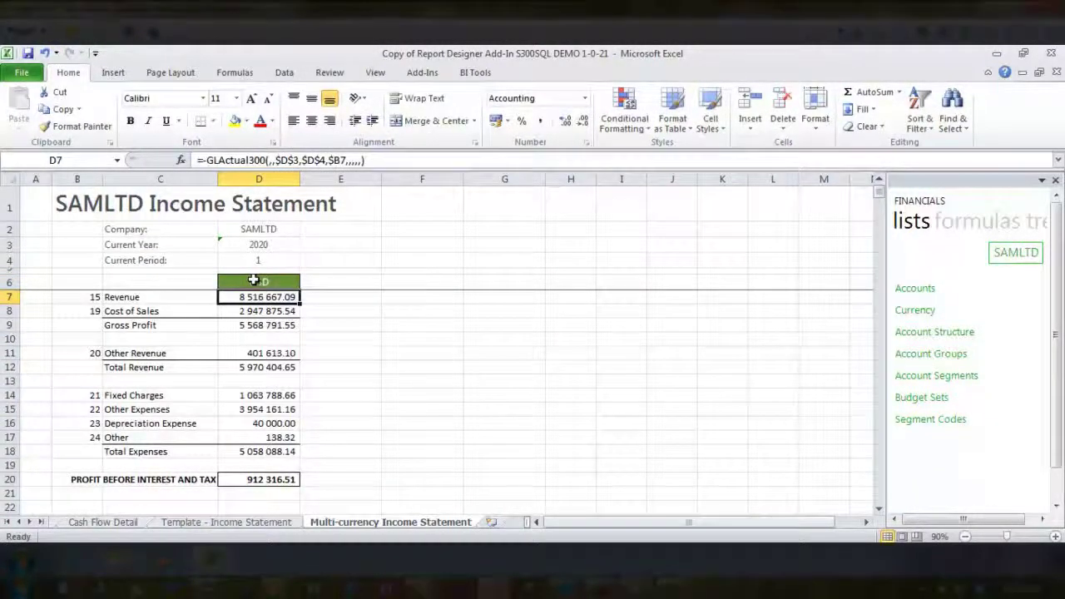
click(182, 161)
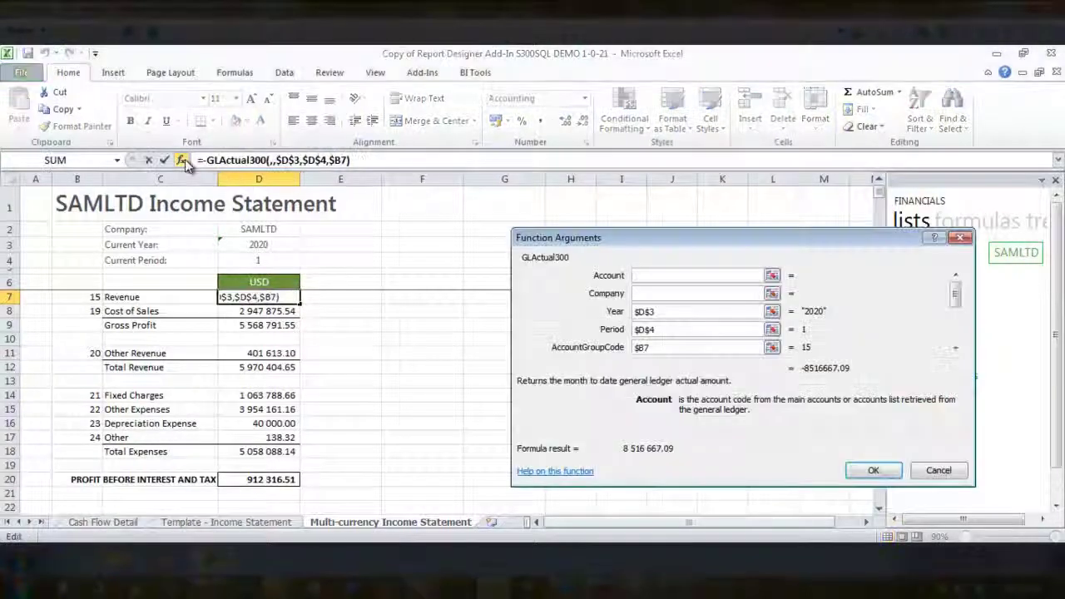
click(957, 335)
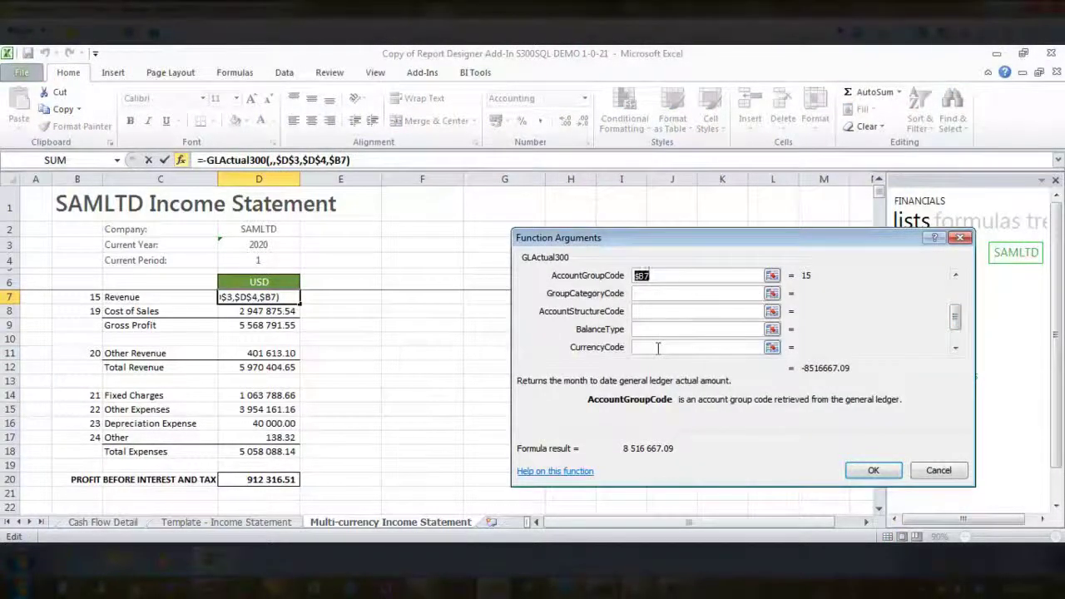
click(658, 347)
click(272, 283)
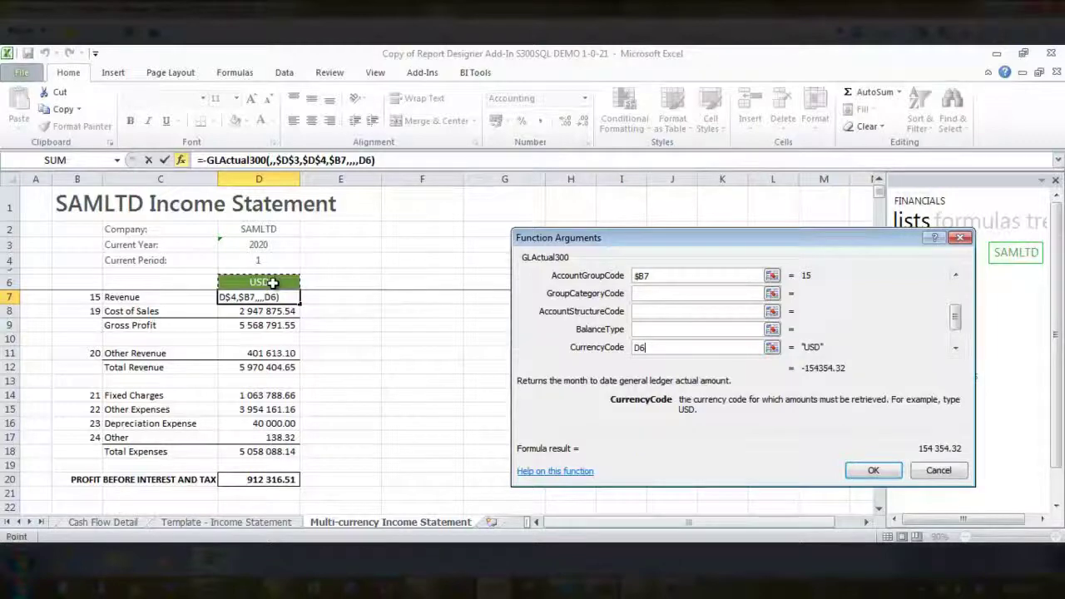
key(F4)
key(F4)
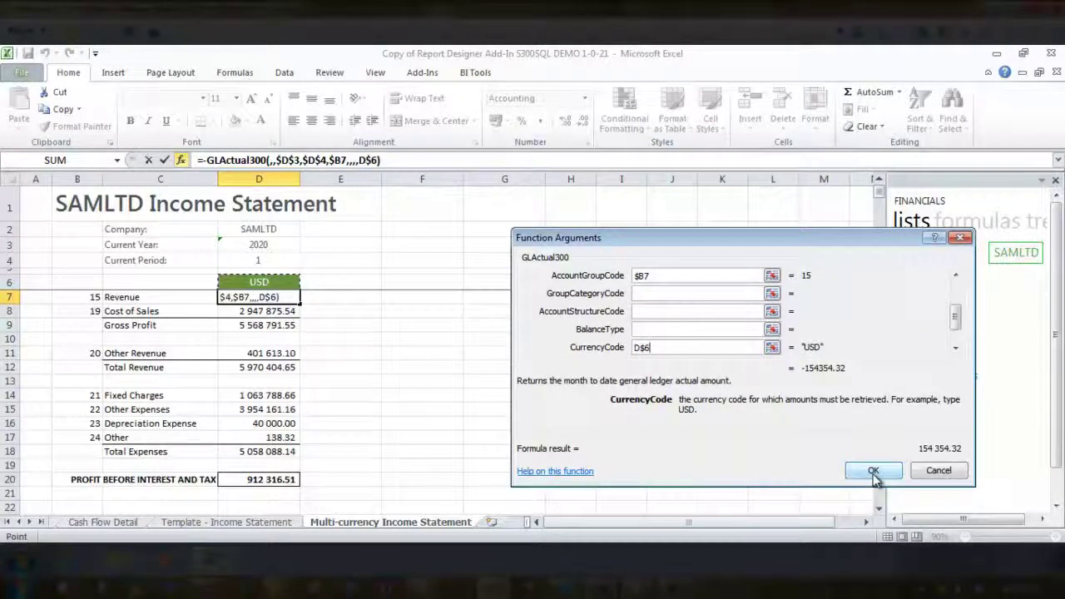
click(874, 472)
Set the CurrencyCode argument of the Cost of Sales formula in D8 to D$6
key(Down)
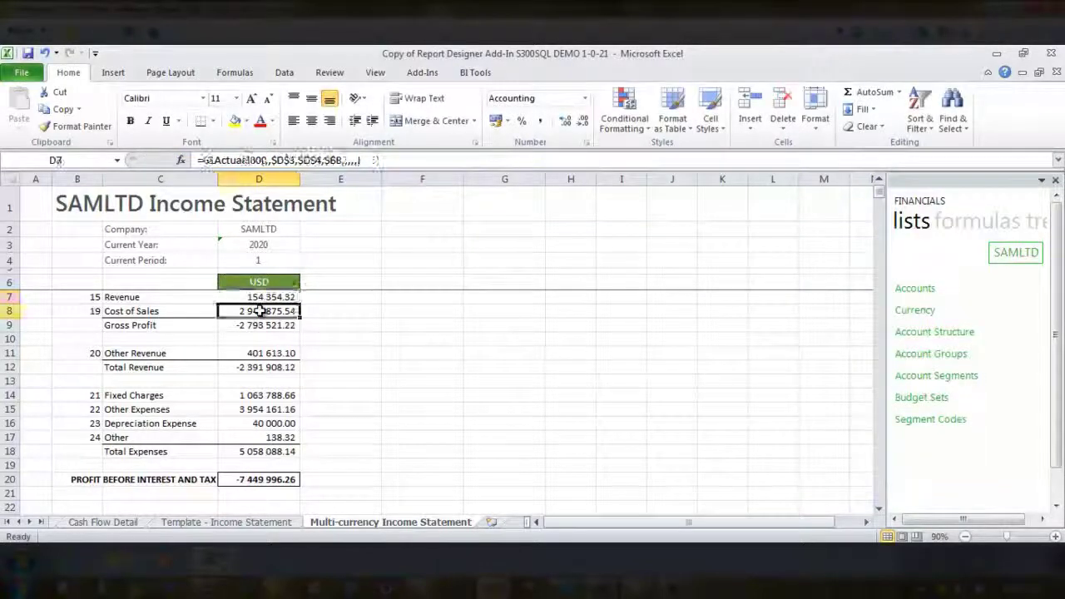
click(181, 160)
click(955, 333)
click(699, 347)
click(277, 283)
key(F4)
key(F4)
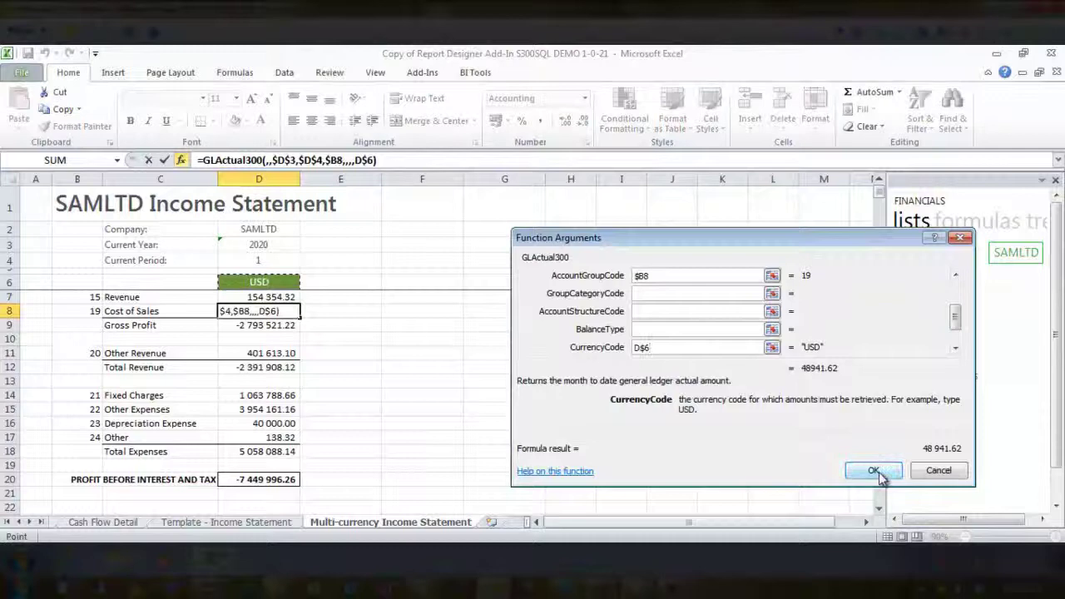
click(874, 470)
Set the CurrencyCode argument of the Other Revenue formula in D11 to D$6
click(256, 353)
click(179, 160)
click(955, 333)
click(635, 346)
click(262, 282)
key(F4)
key(F4)
key(Return)
Set the CurrencyCode argument of the Fixed Charges formula in D14 to D$6 and fill it down to D17
click(268, 395)
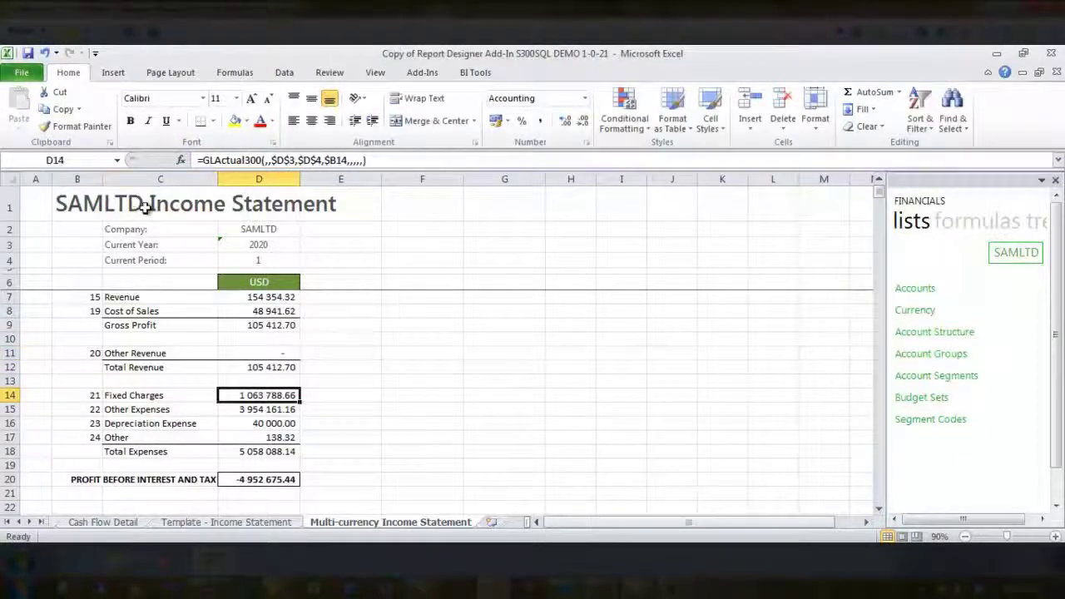
click(182, 160)
click(956, 332)
click(635, 346)
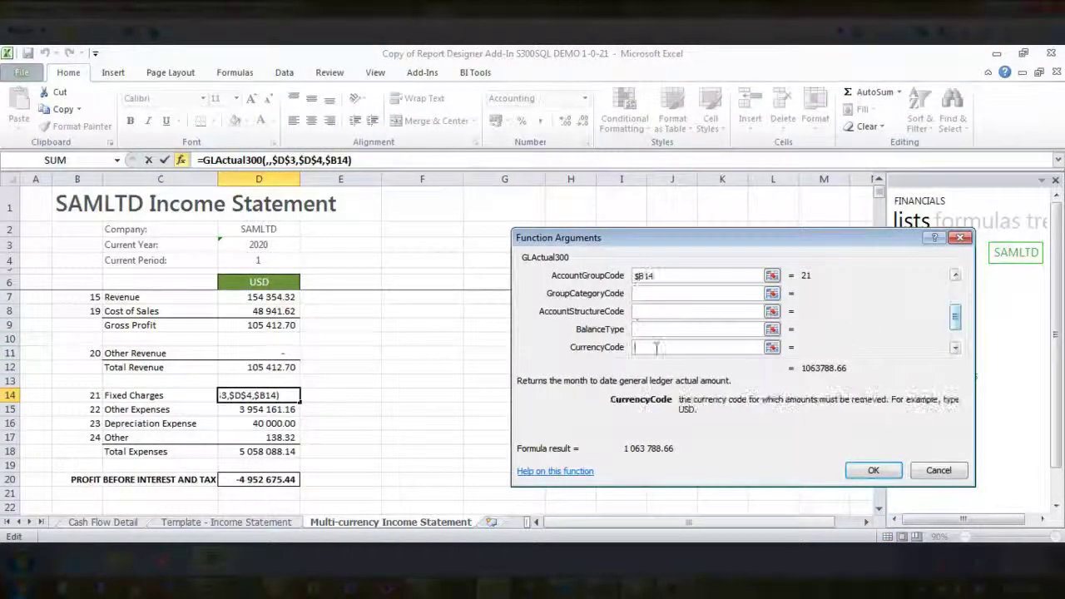
click(275, 279)
key(F4)
key(F4)
click(874, 470)
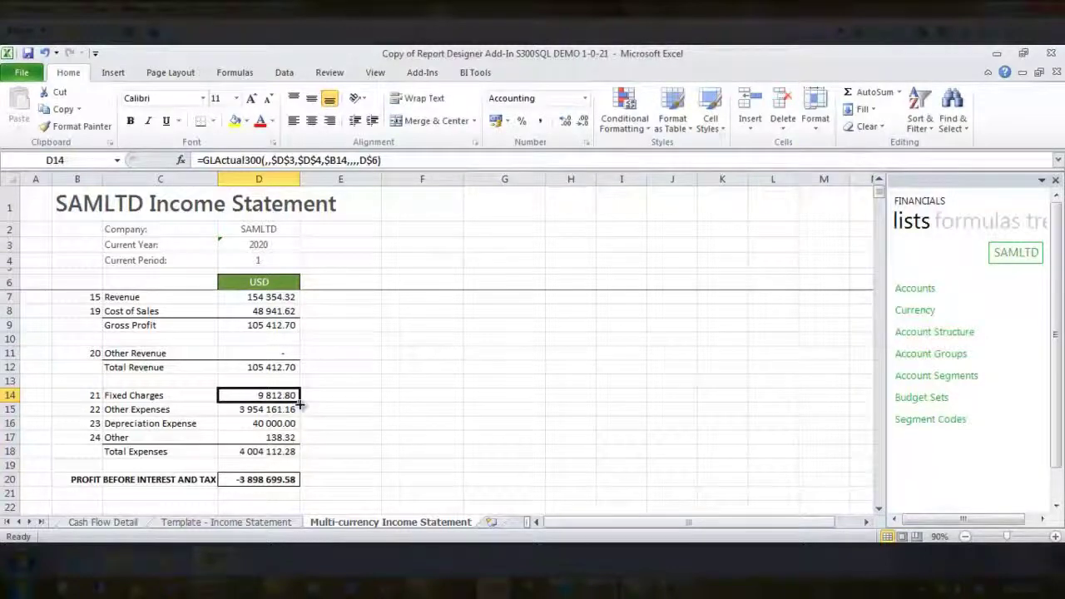
drag(298, 401, 299, 437)
Fill the USD column D6:D21 across to columns E and F, and change their currency headers to CAD and GBP
drag(281, 281, 464, 501)
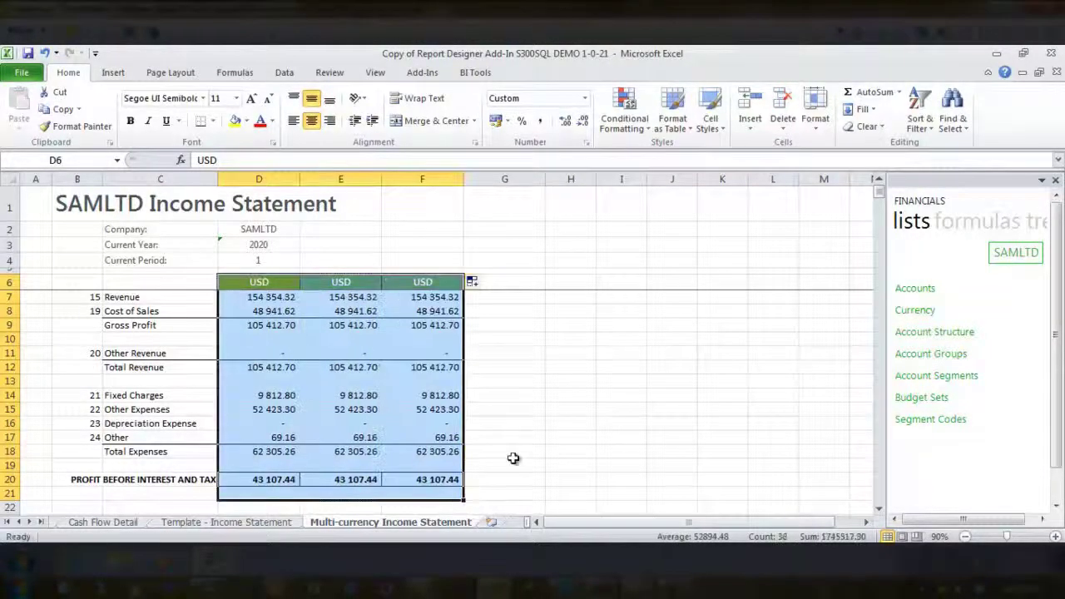
click(346, 283)
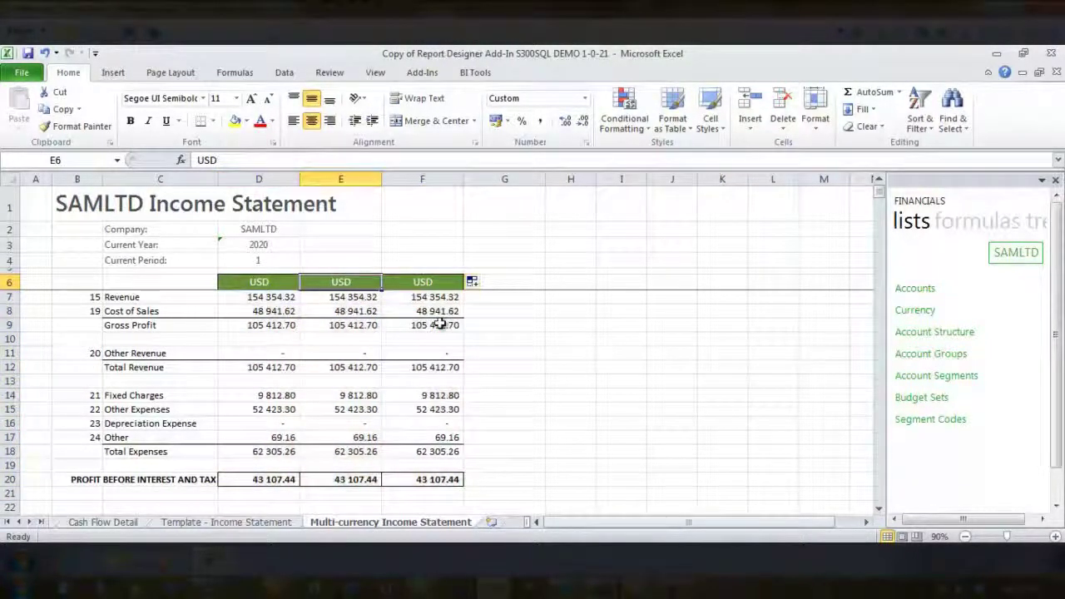
text(CAD)
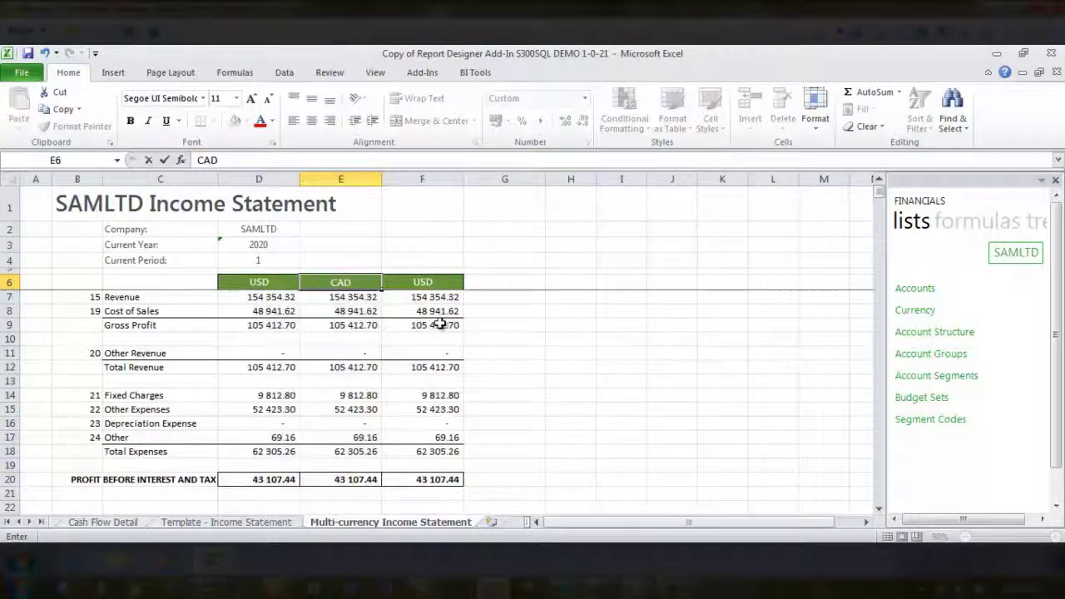
key(Return)
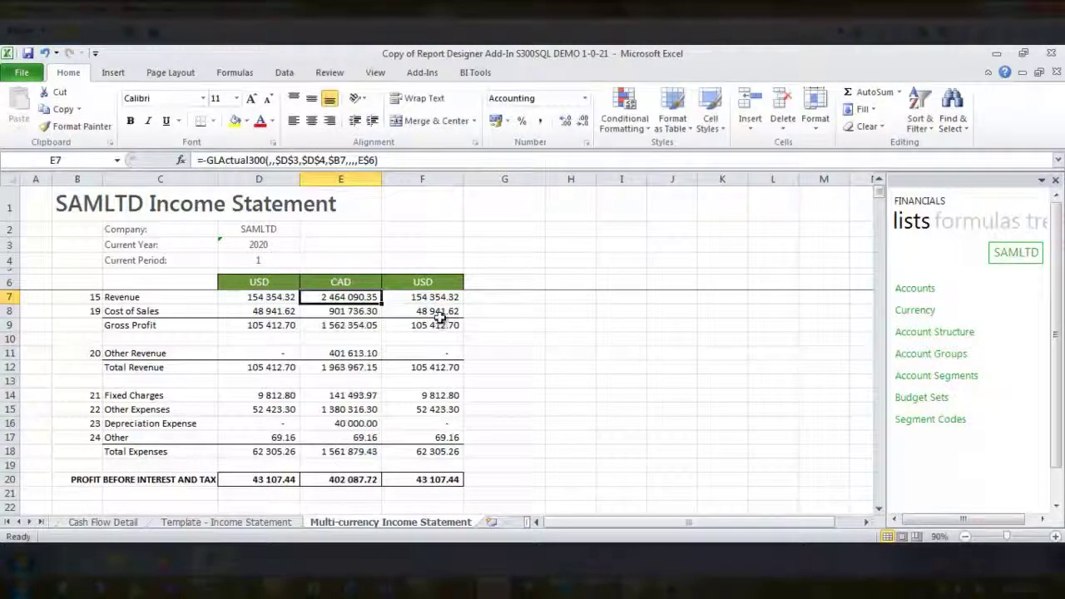
click(446, 282)
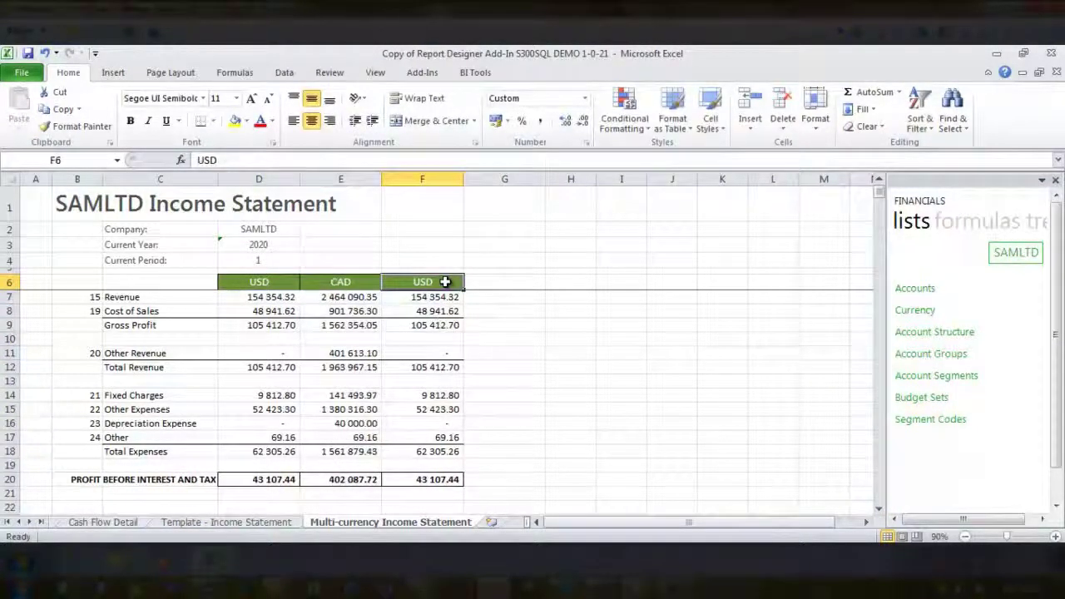
text(GBP)
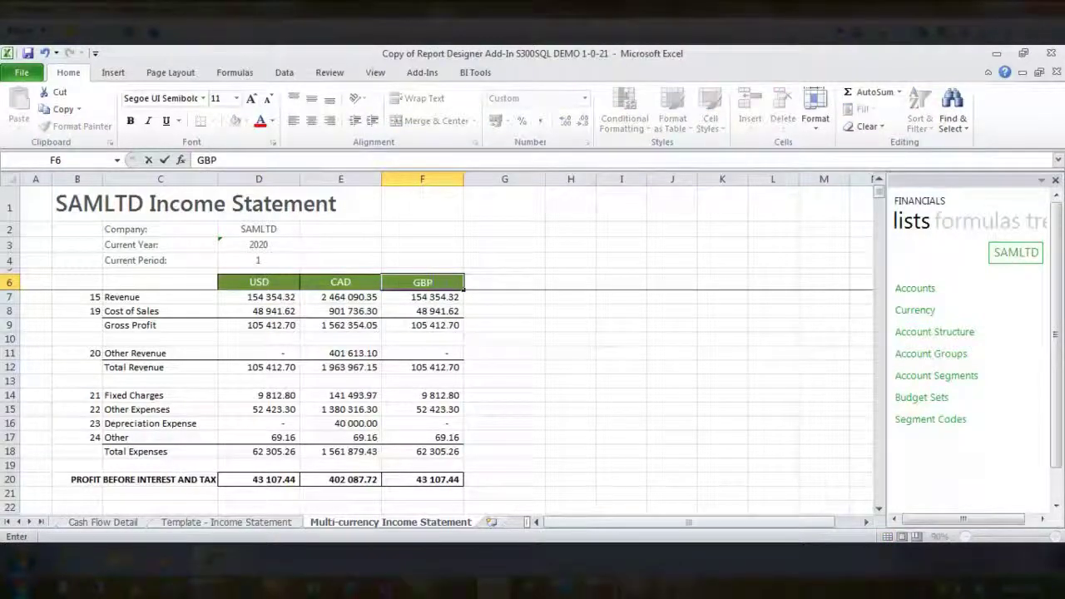
key(Return)
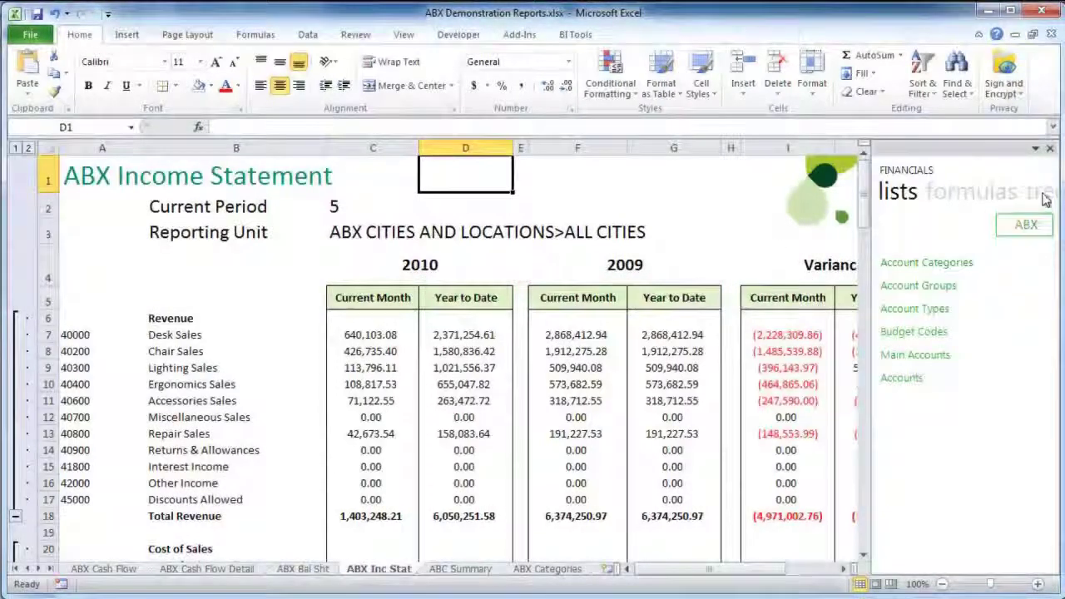
Open the ABX Cities and Locations reporting tree for editing and preview the accounts of its Main and Atlanta units
click(1045, 195)
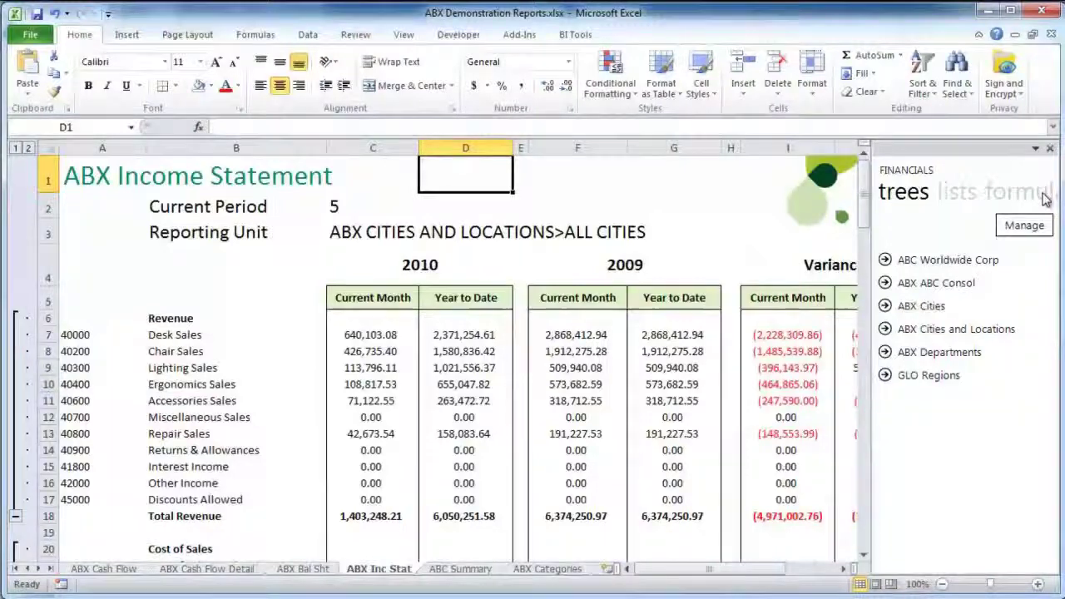
click(1040, 229)
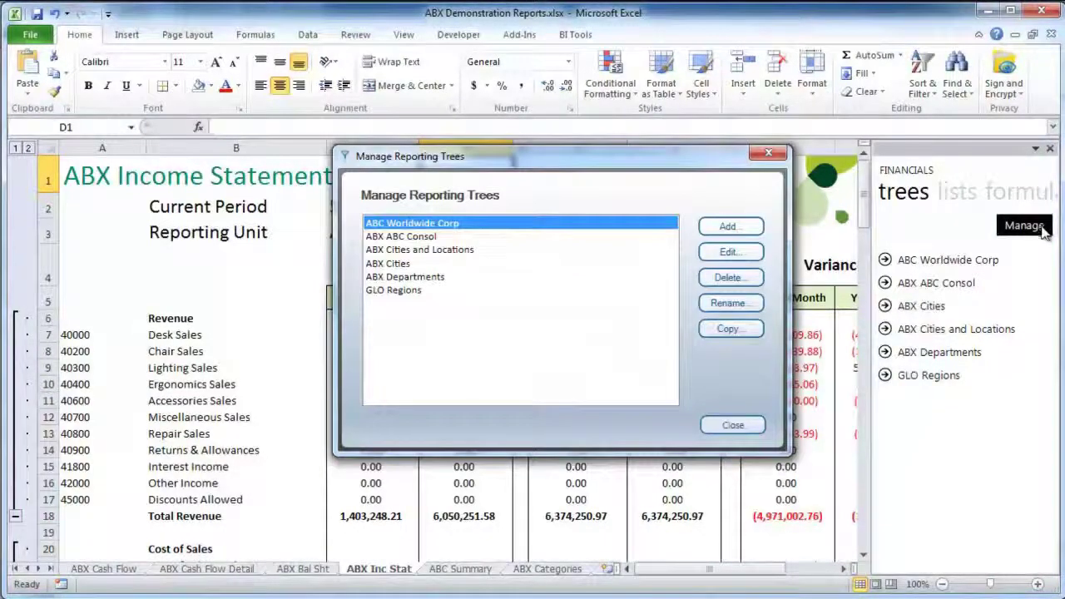
click(510, 252)
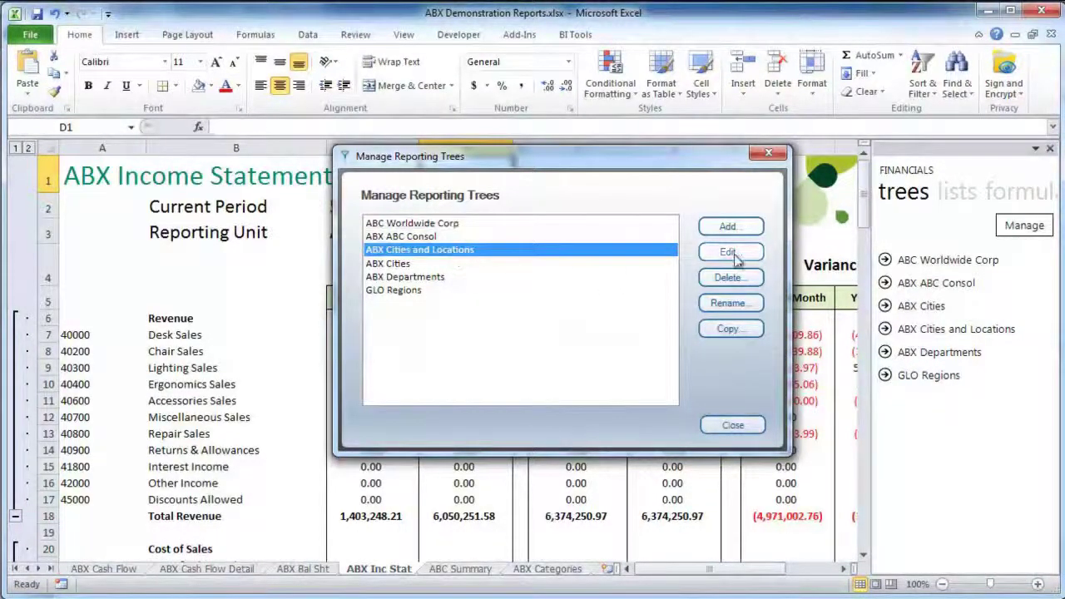
click(734, 260)
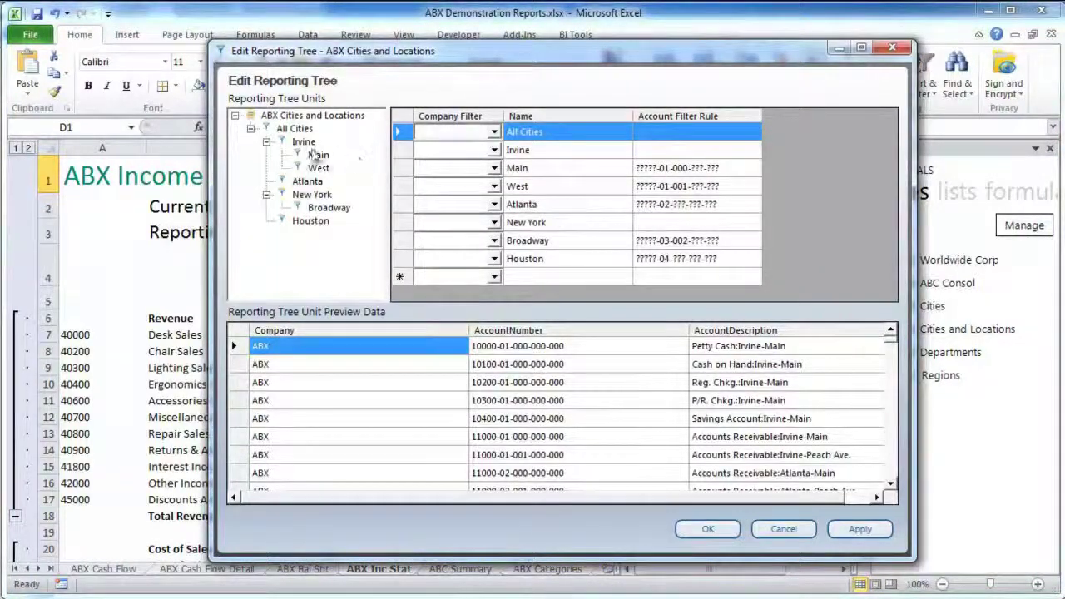
click(318, 154)
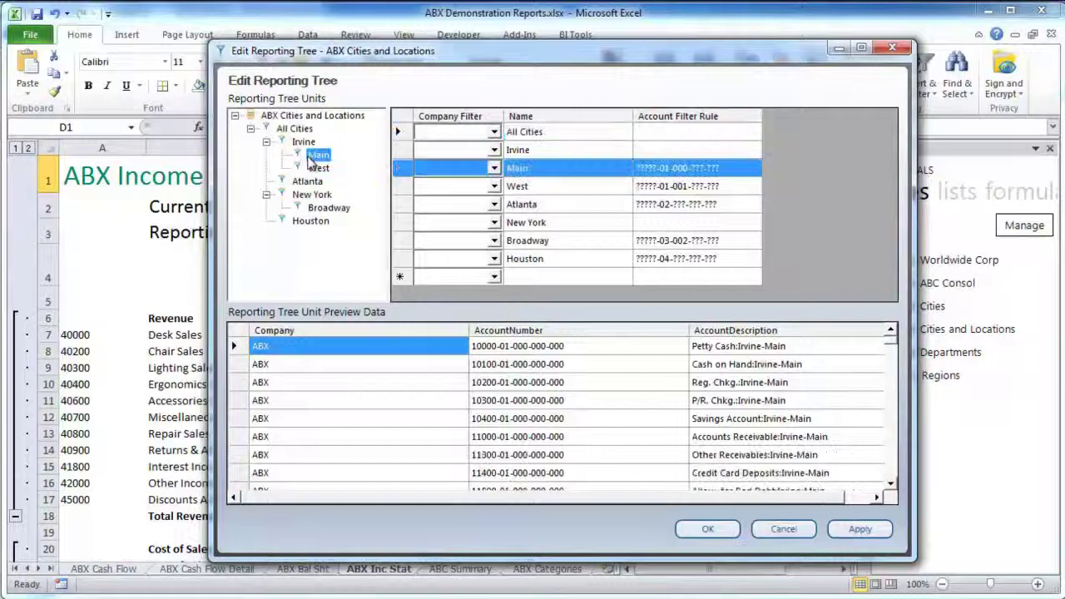
click(308, 181)
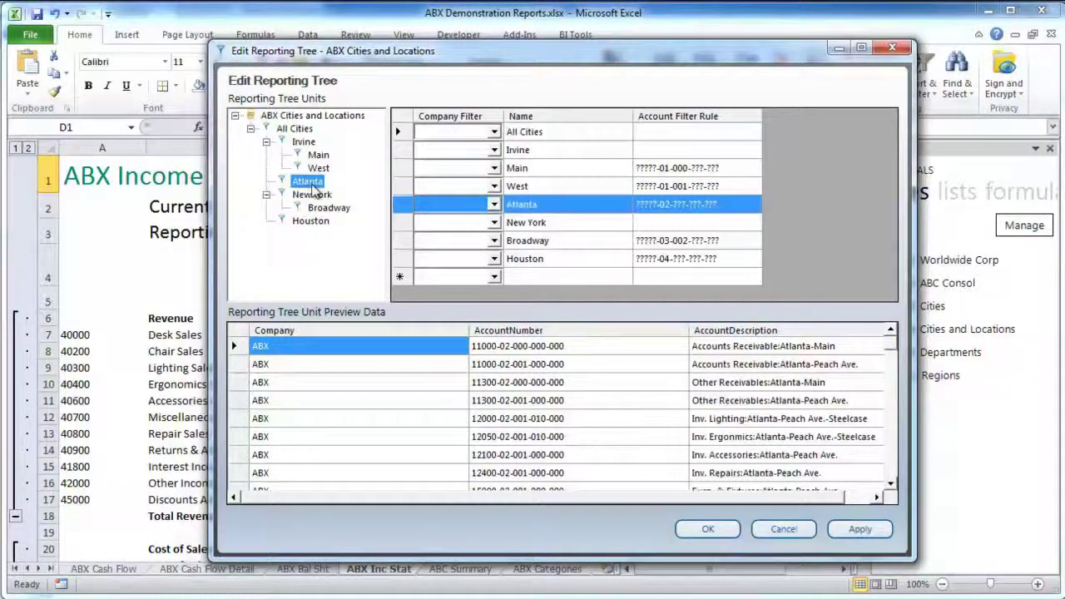
Try rearranging the Main unit under Irvine in the reporting tree, and discard the tree edits
drag(318, 154, 306, 143)
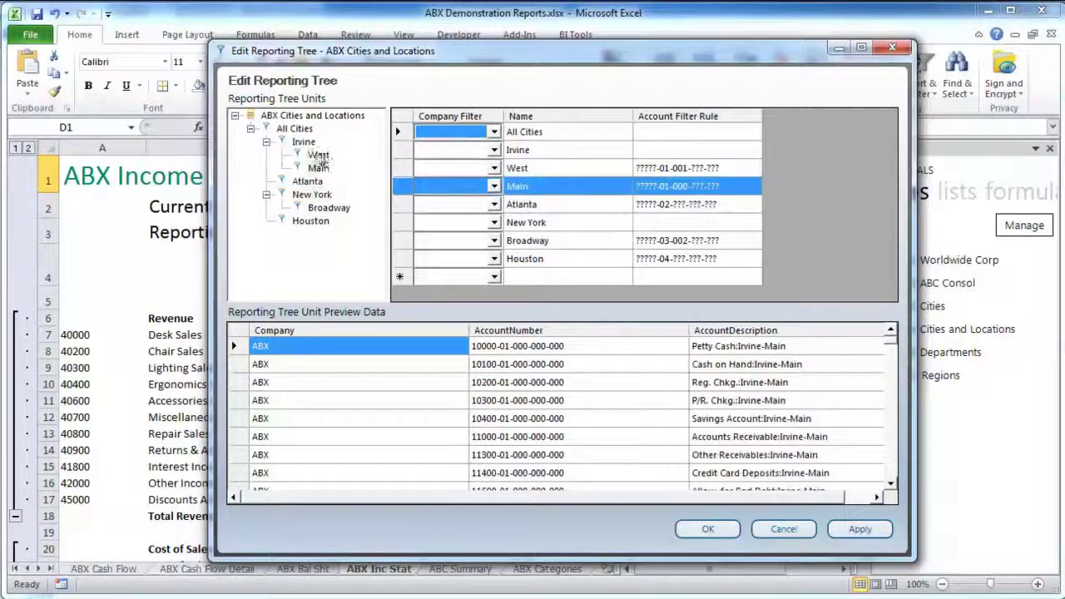
drag(315, 204, 343, 210)
click(795, 529)
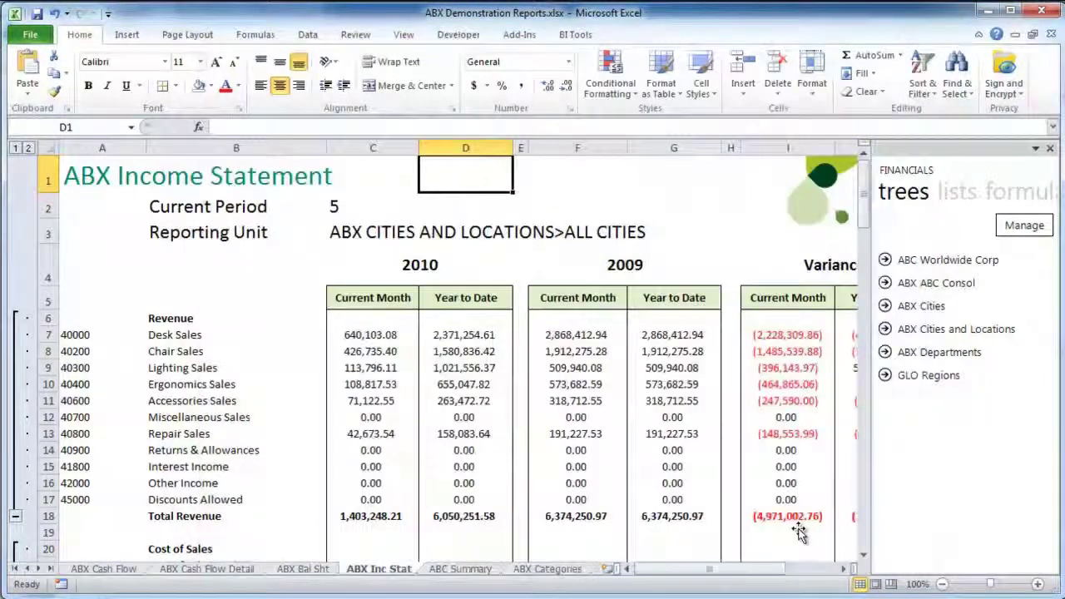
Expand All Cities in the ABX Cities and Locations tree and place Irvine in the Reporting Unit cell C3
click(927, 337)
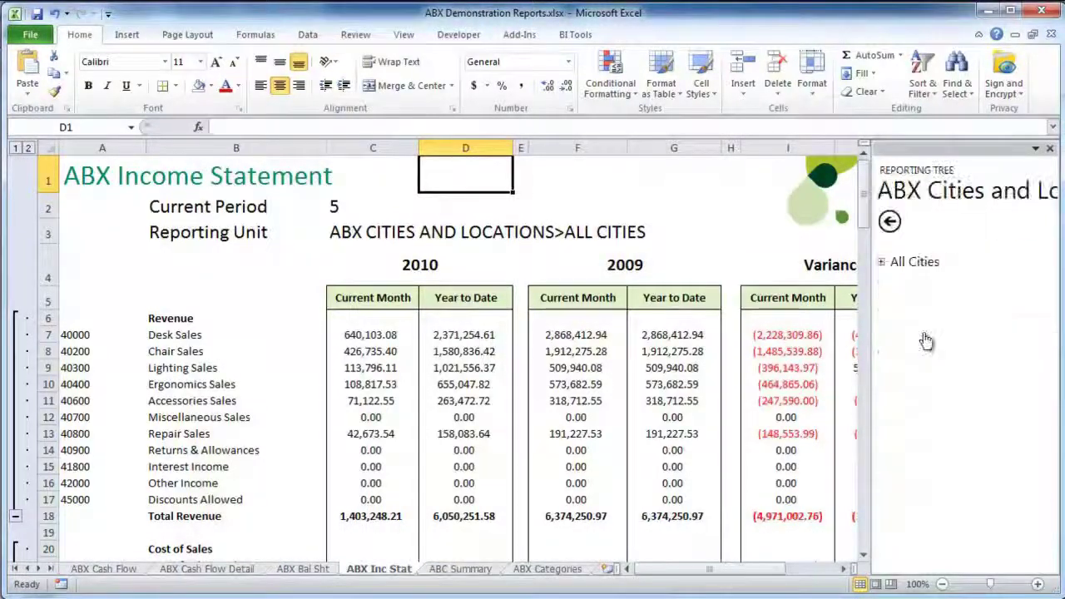
click(882, 263)
drag(920, 282, 366, 233)
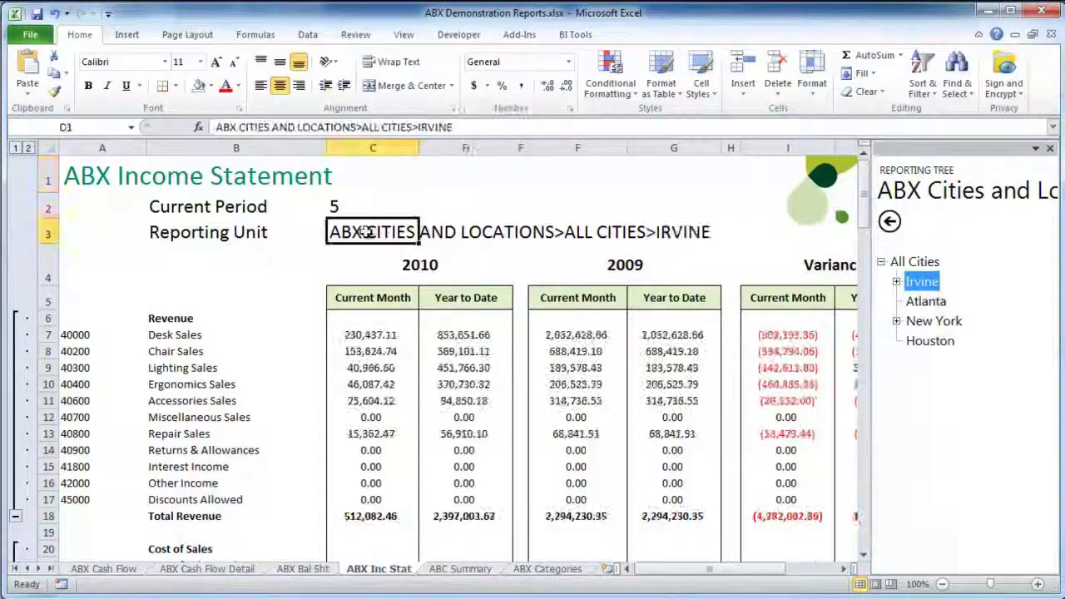
Place Atlanta, New York and Houston in turn in the Reporting Unit cell C3
drag(923, 302, 395, 250)
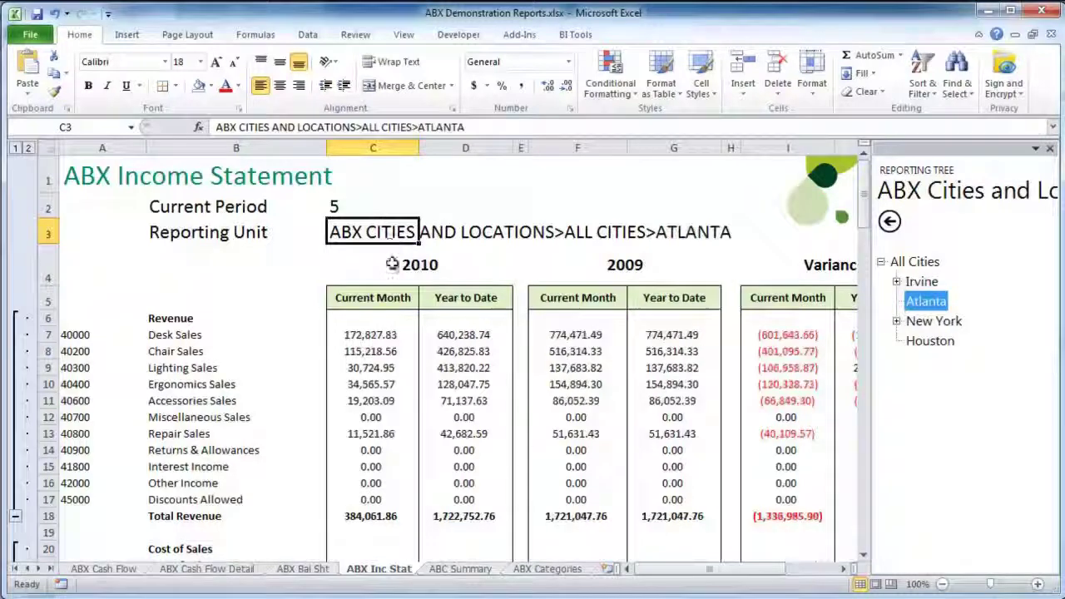
drag(947, 324, 383, 240)
drag(929, 341, 392, 243)
Expand Irvine in the reporting tree and place its Main location in the Reporting Unit cell C3
double_click(921, 281)
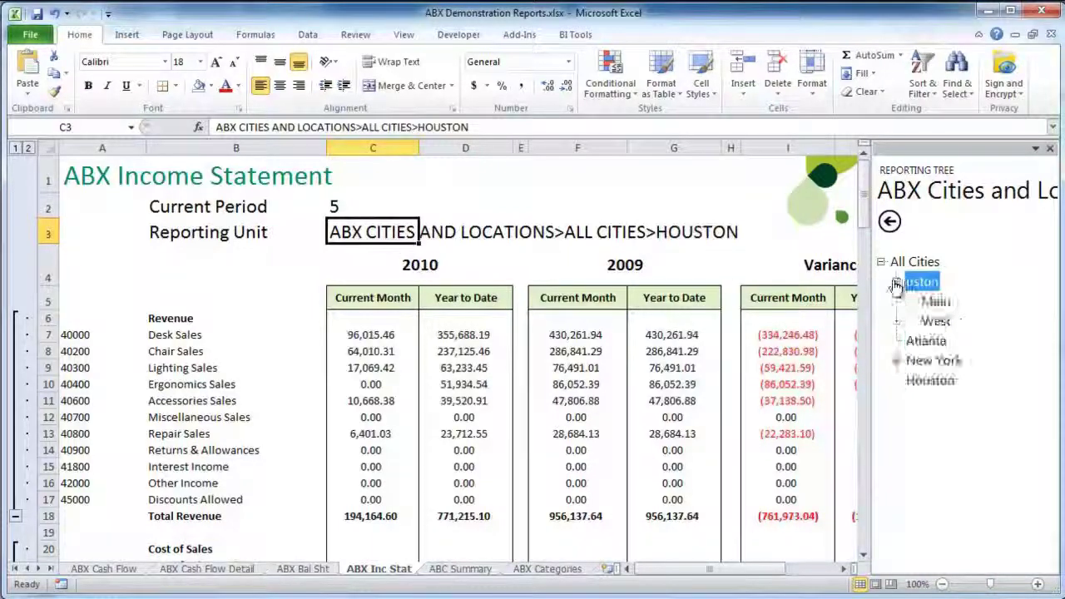
drag(936, 301, 346, 239)
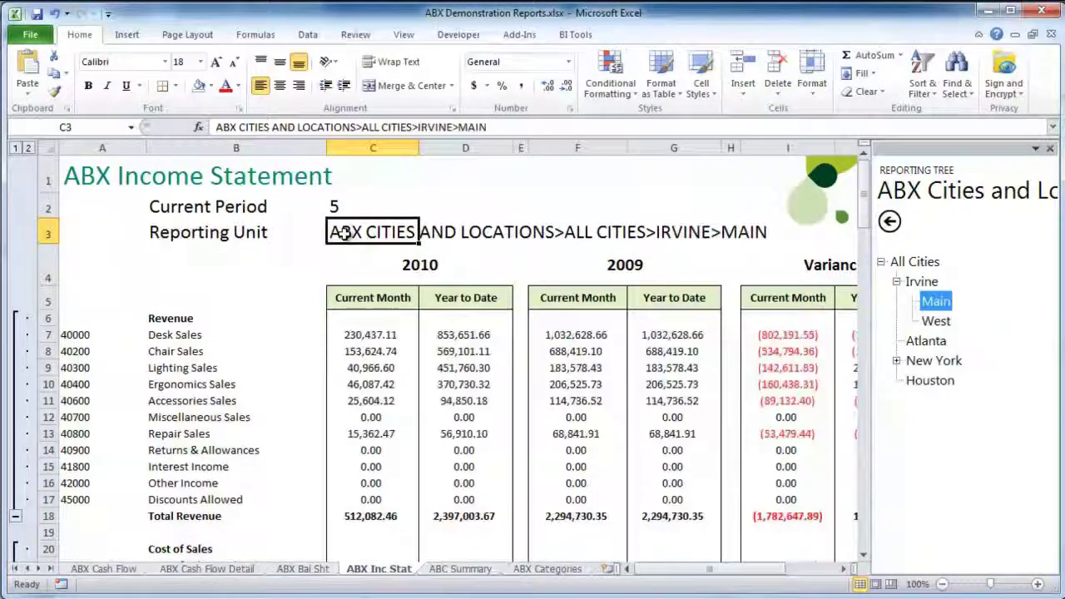